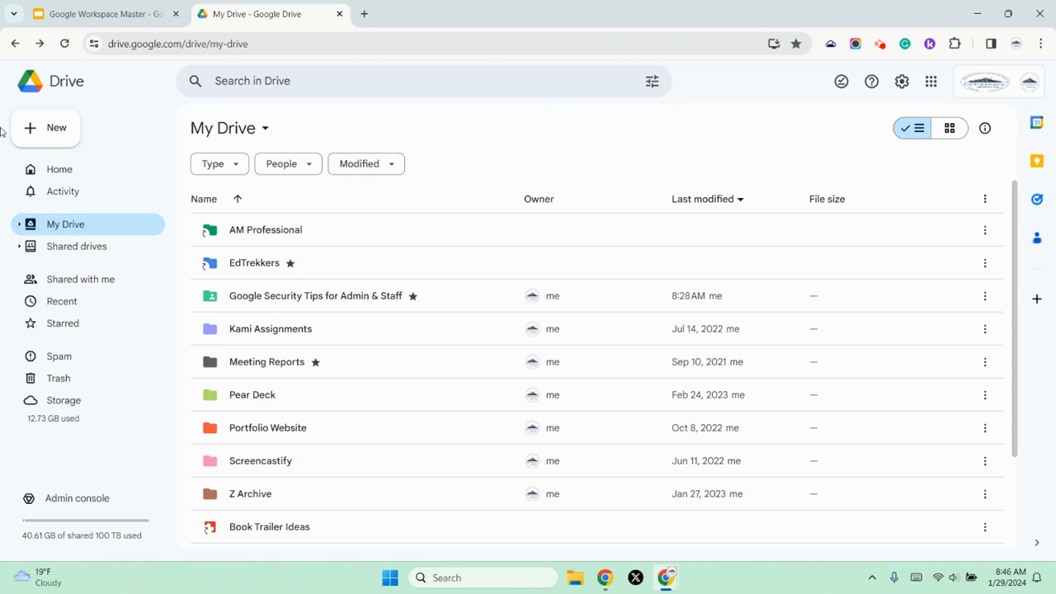
# Look through the item types that can be created in My Drive, including the additional apps such as Google Drawings and Google Sites.
pyautogui.click(50, 129)
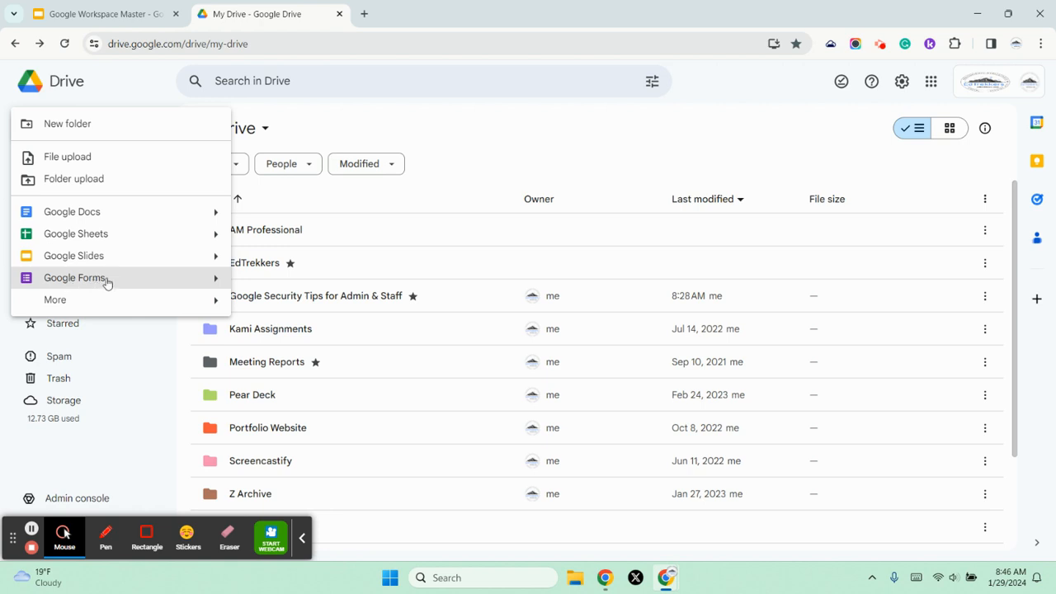
pyautogui.click(139, 300)
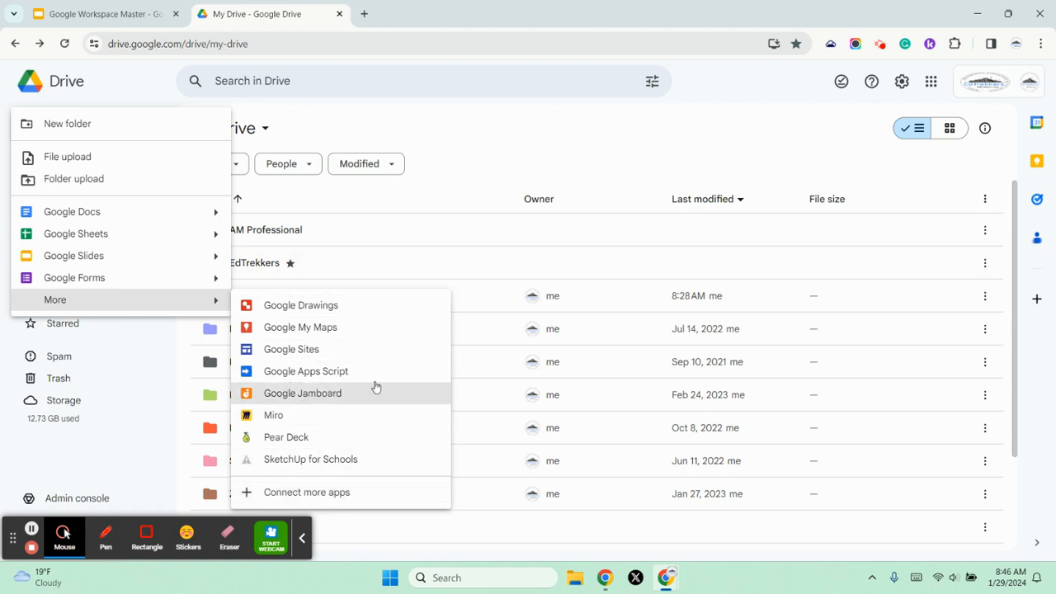
pyautogui.click(44, 130)
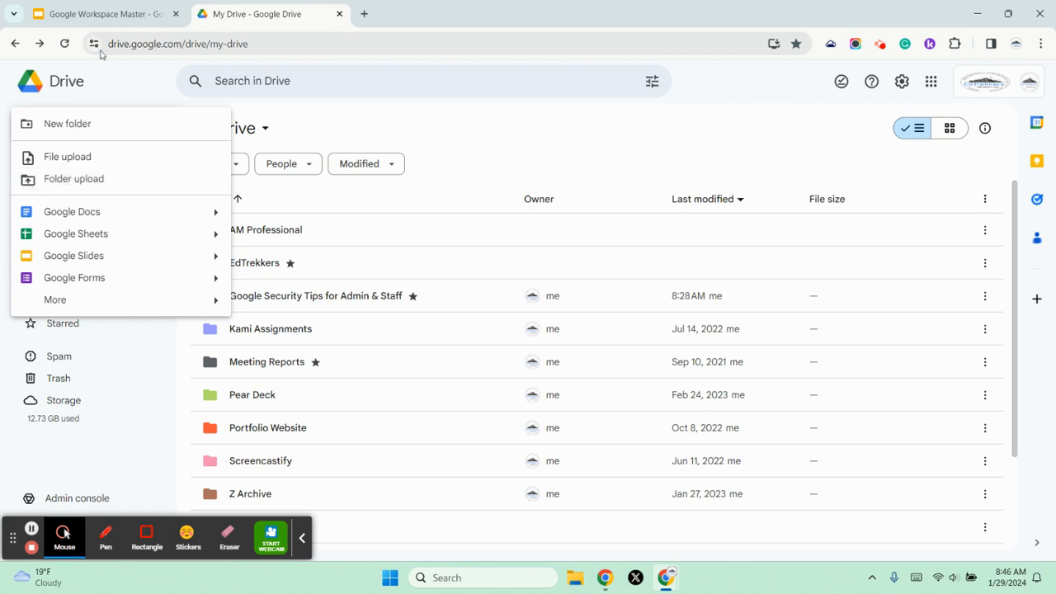
# Switch to the Google Workspace Master presentation and advance to the slide with the folder and file exercise.
pyautogui.click(104, 14)
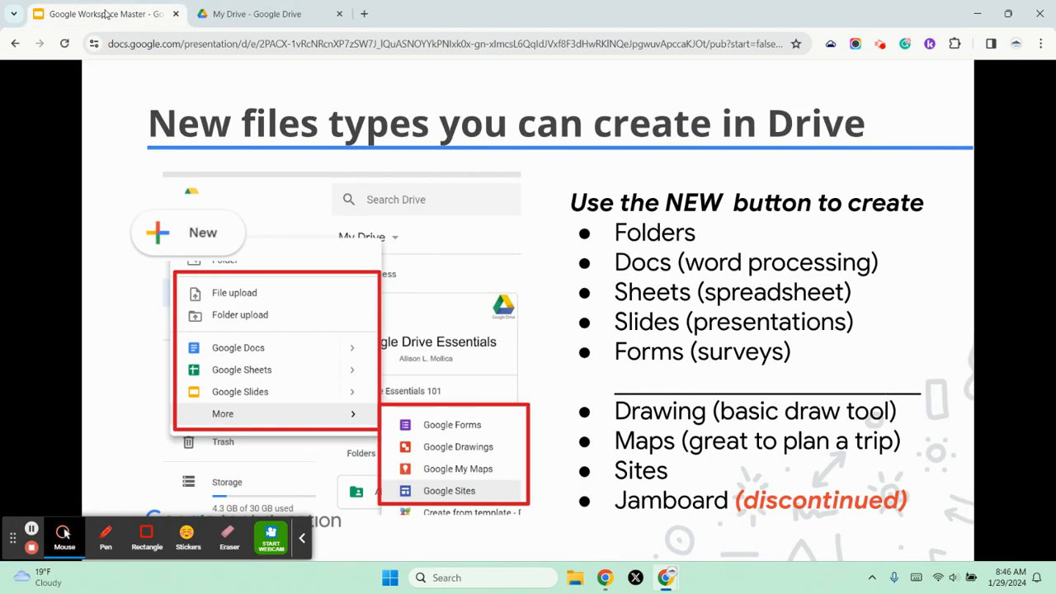
pyautogui.click(302, 538)
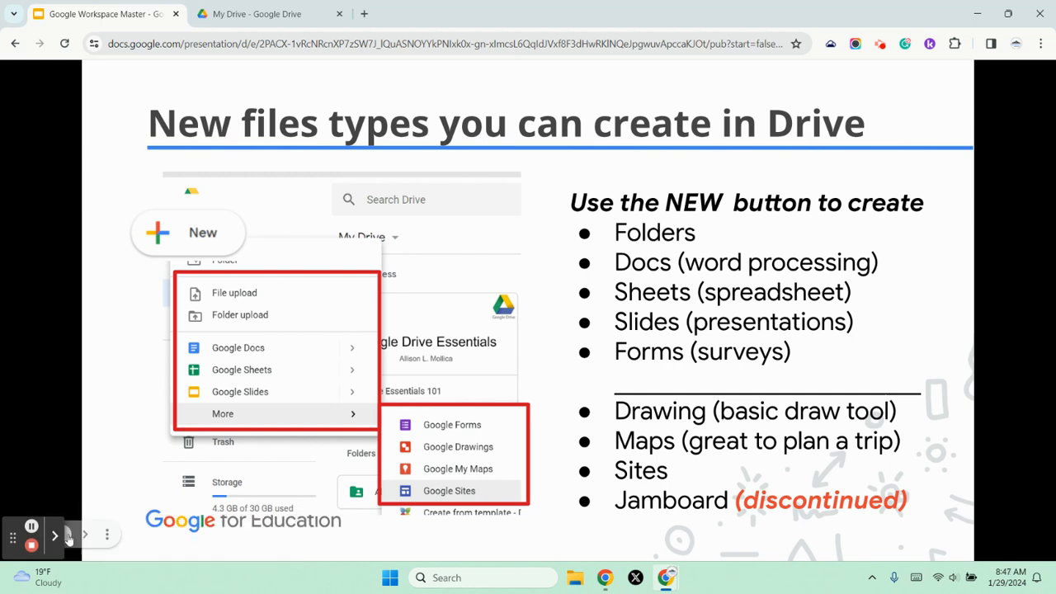
pyautogui.click(84, 536)
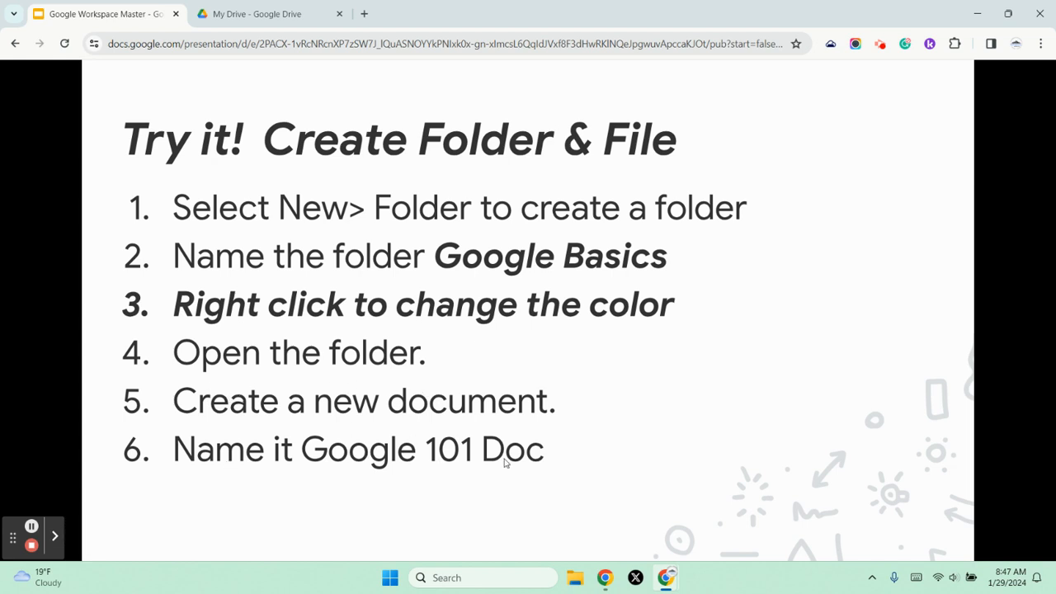
# Switch back to Google Drive and create a new folder named "Google Basics" in My Drive.
pyautogui.click(281, 14)
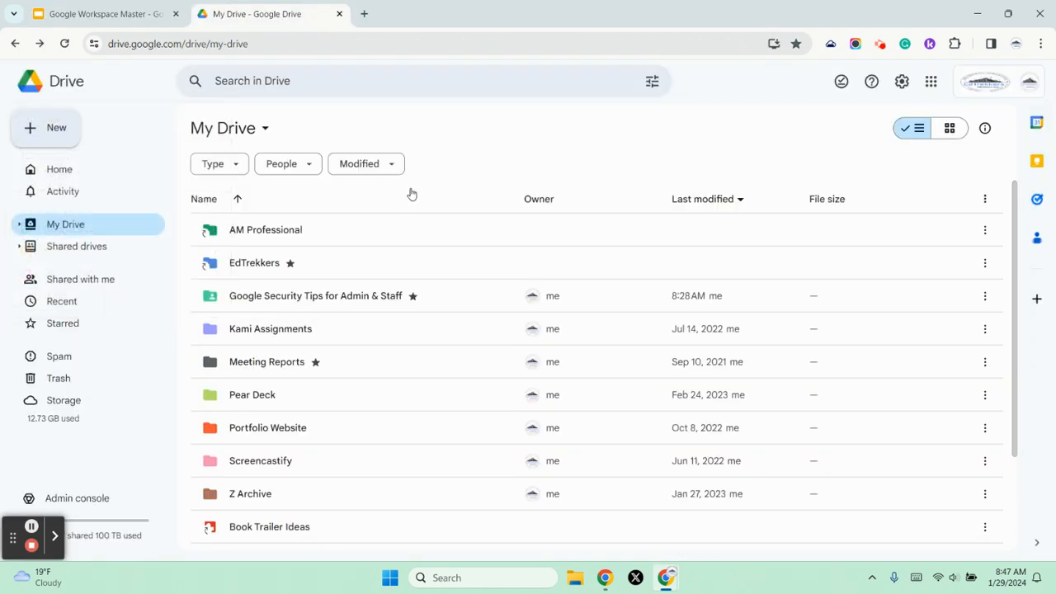
pyautogui.click(64, 129)
pyautogui.click(65, 128)
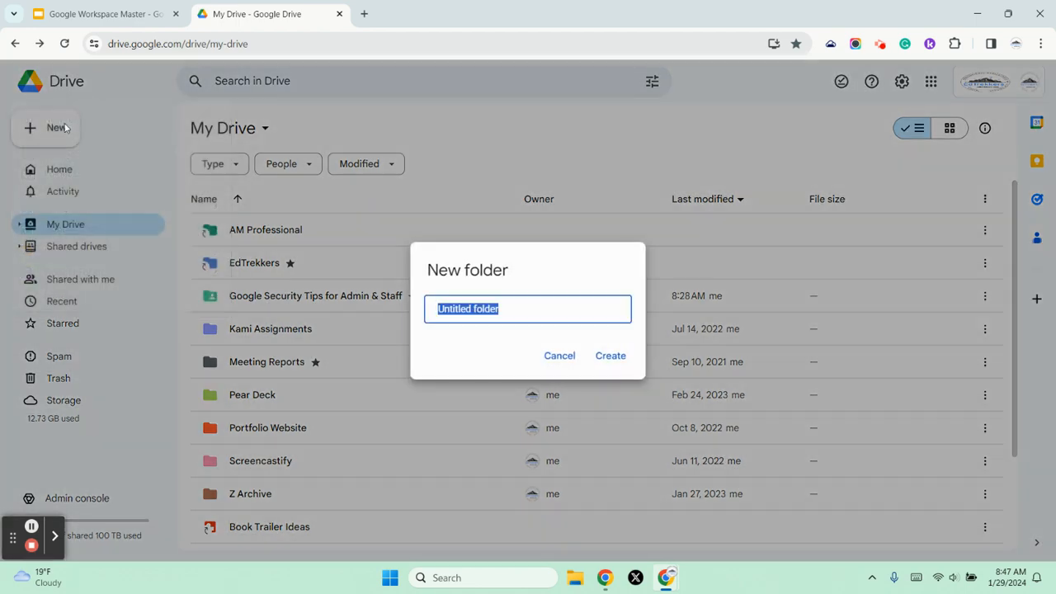
pyautogui.write('Google ')
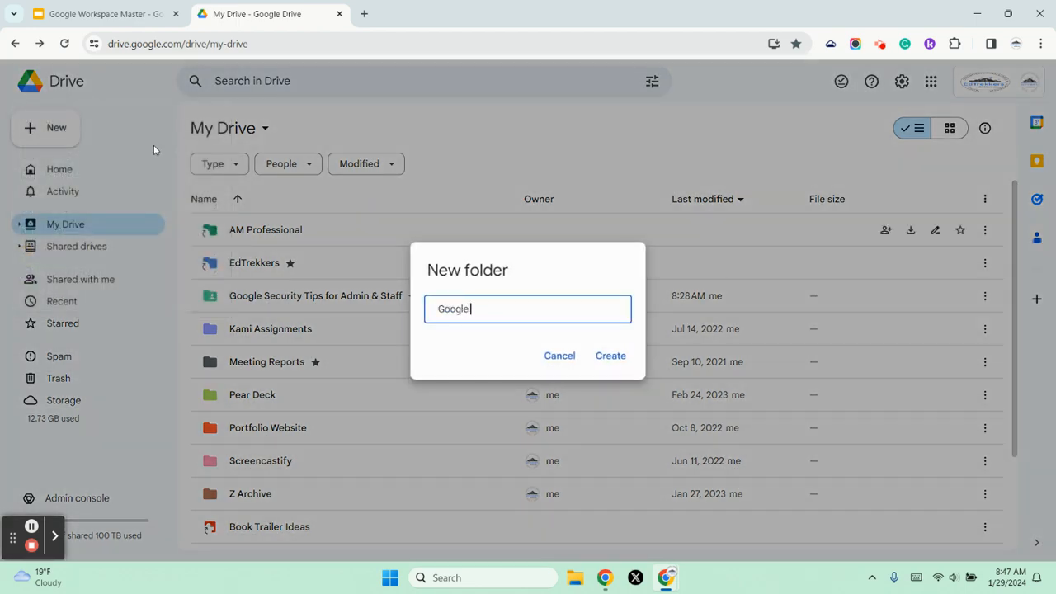
pyautogui.write('Basics')
pyautogui.press('Return')
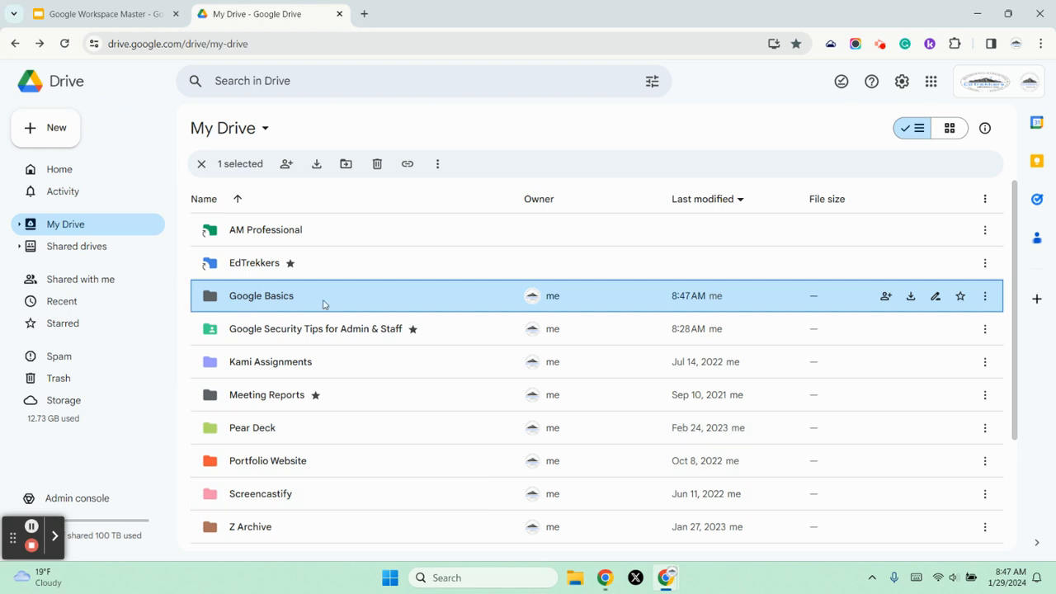
# Change the folder color of Google Basics to red.
pyautogui.rightClick(261, 301)
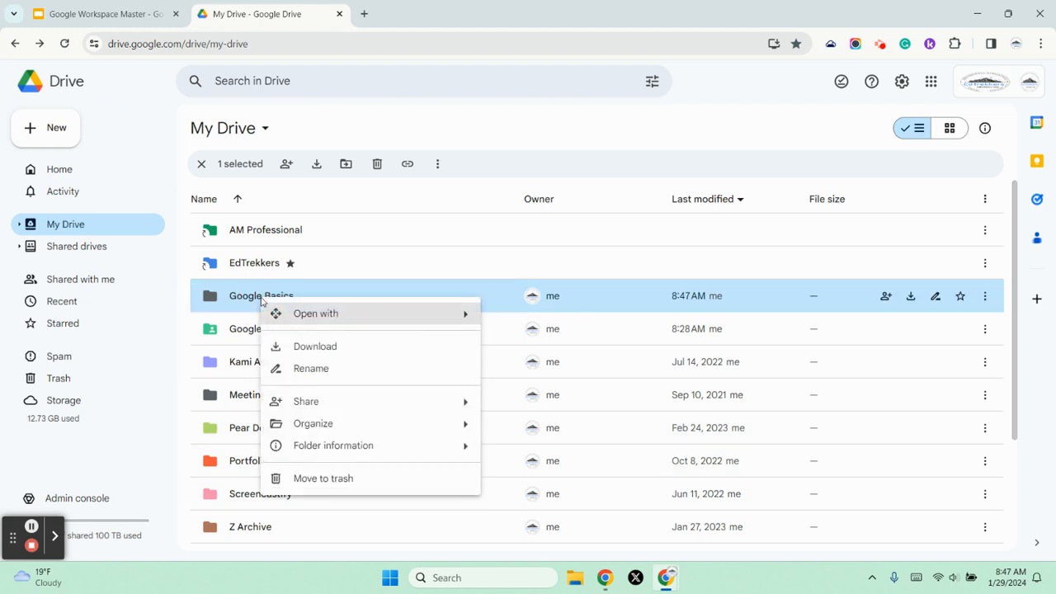
pyautogui.moveTo(377, 424)
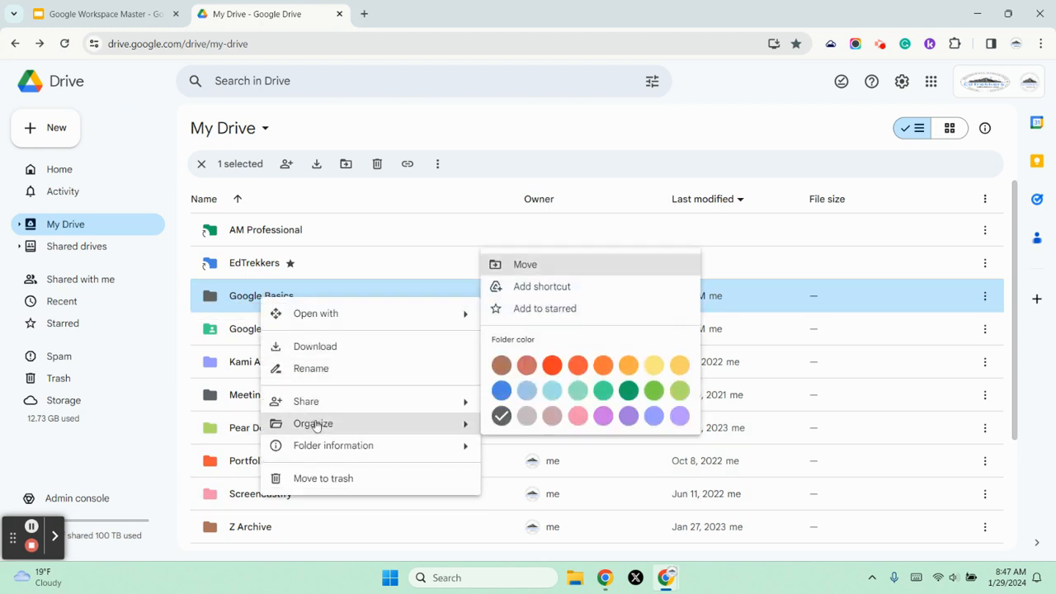
pyautogui.click(552, 366)
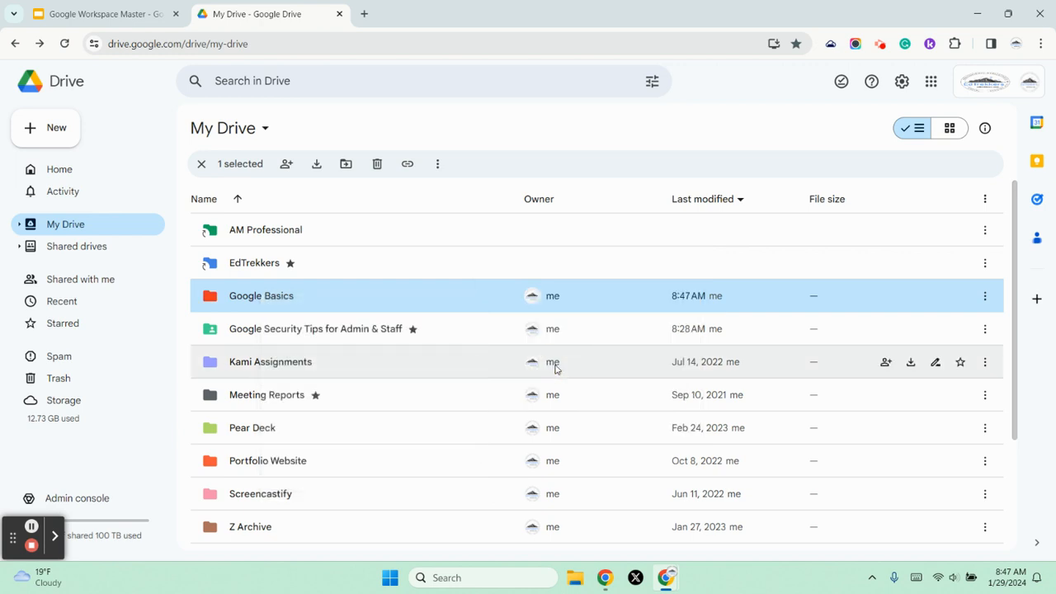
# Open the Google Basics folder and view the actions available for it.
pyautogui.doubleClick(277, 303)
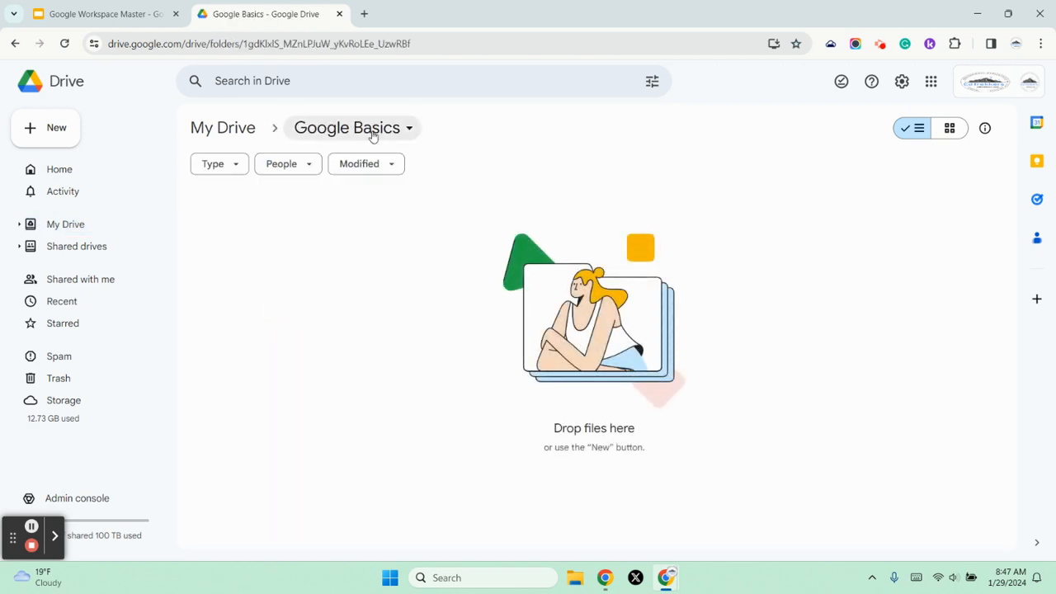
pyautogui.click(372, 132)
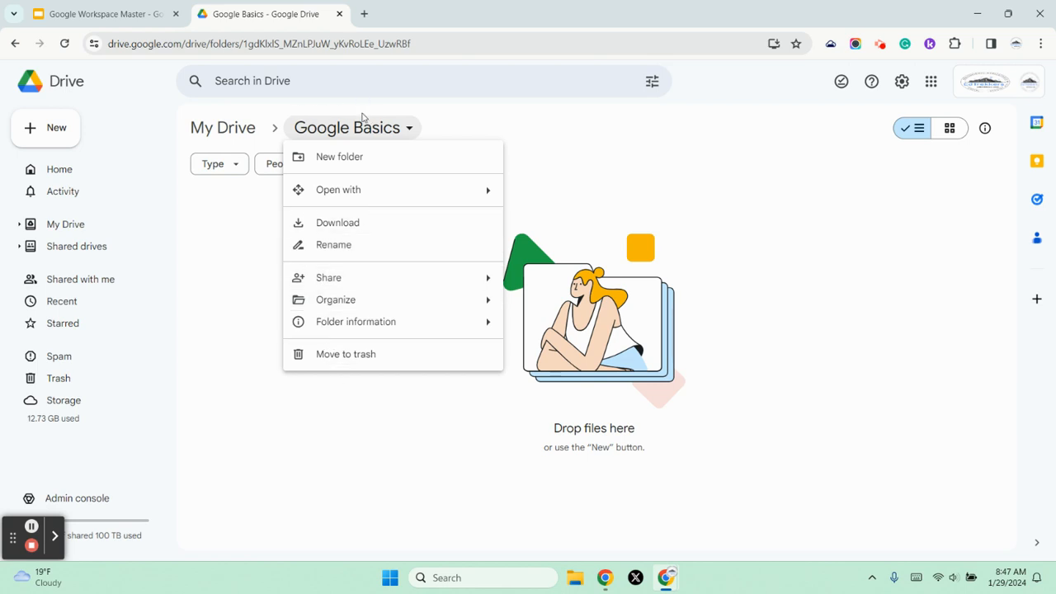
pyautogui.click(236, 255)
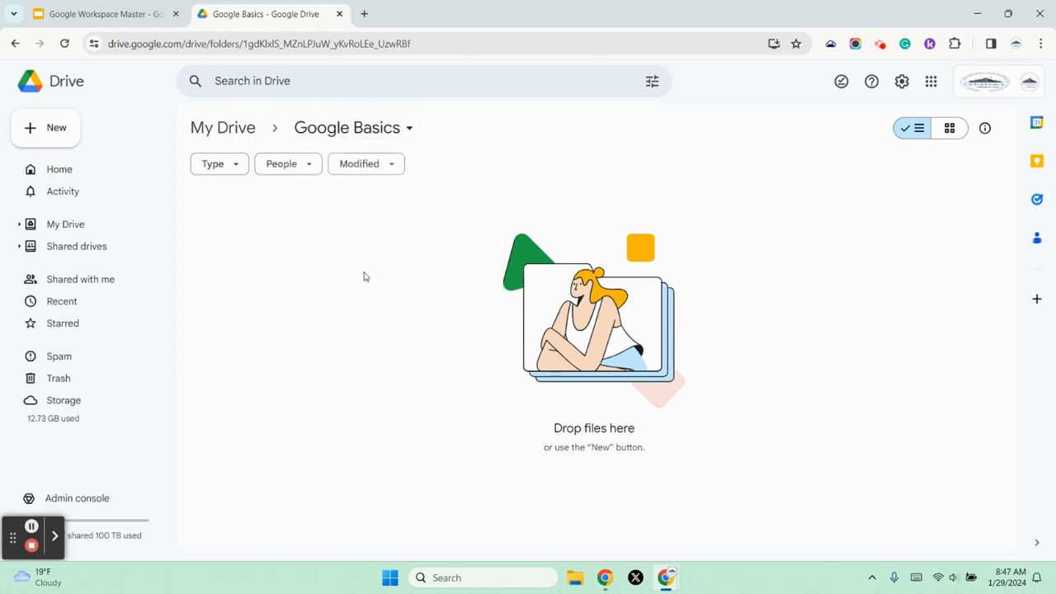
# Create a new Google Docs document in the Google Basics folder and title it "Google Docs 101".
pyautogui.click(51, 127)
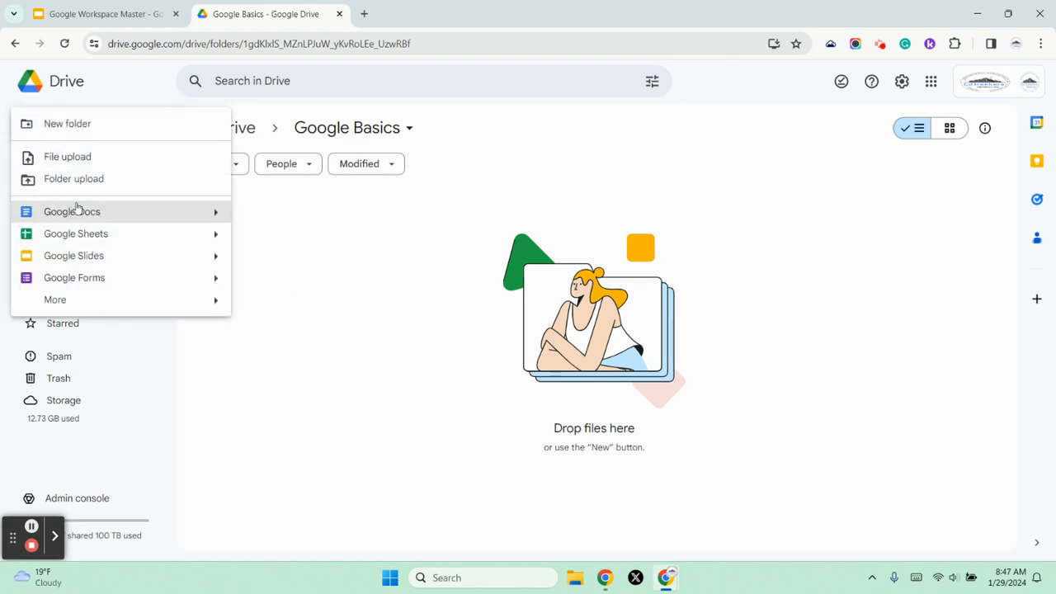
pyautogui.click(75, 211)
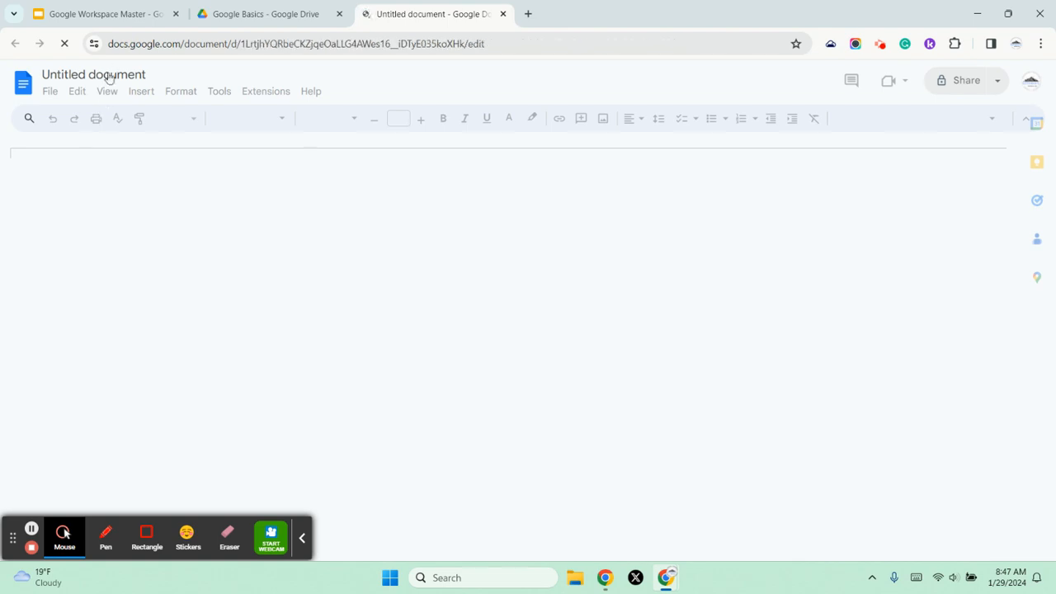
pyautogui.click(106, 77)
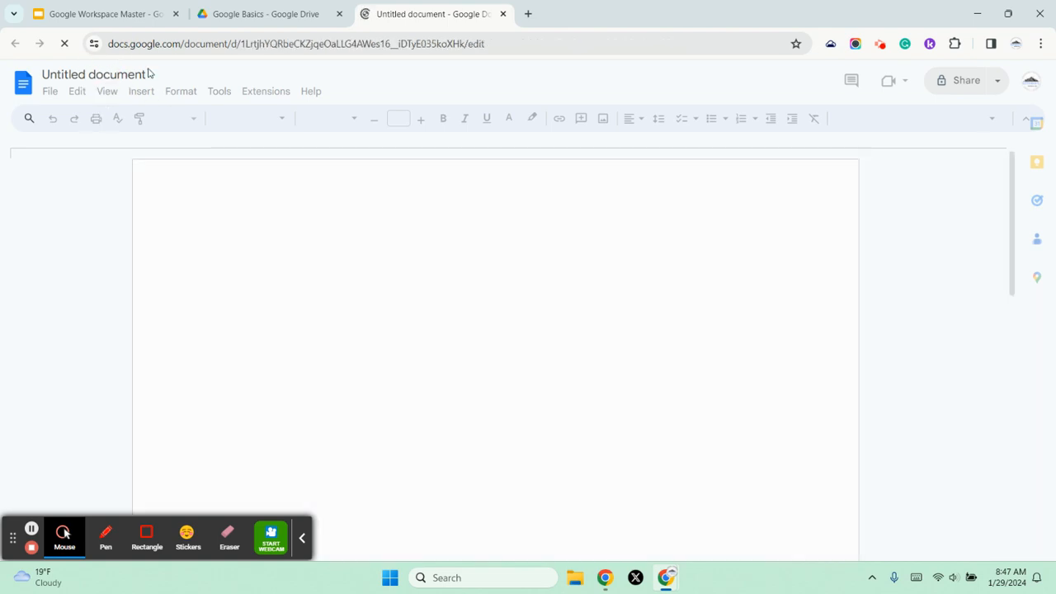
pyautogui.click(120, 76)
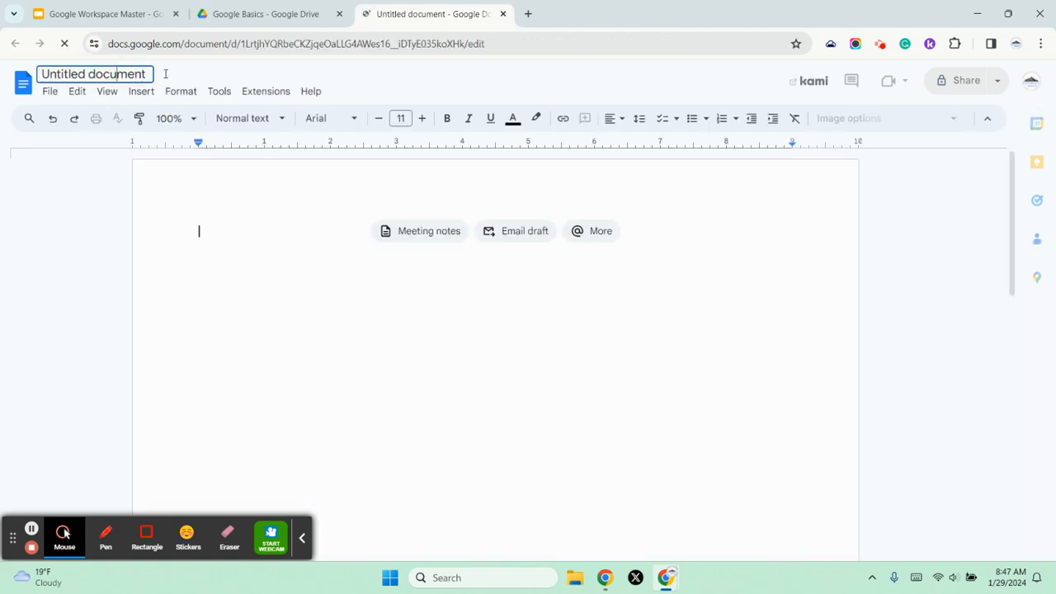
pyautogui.tripleClick(119, 76)
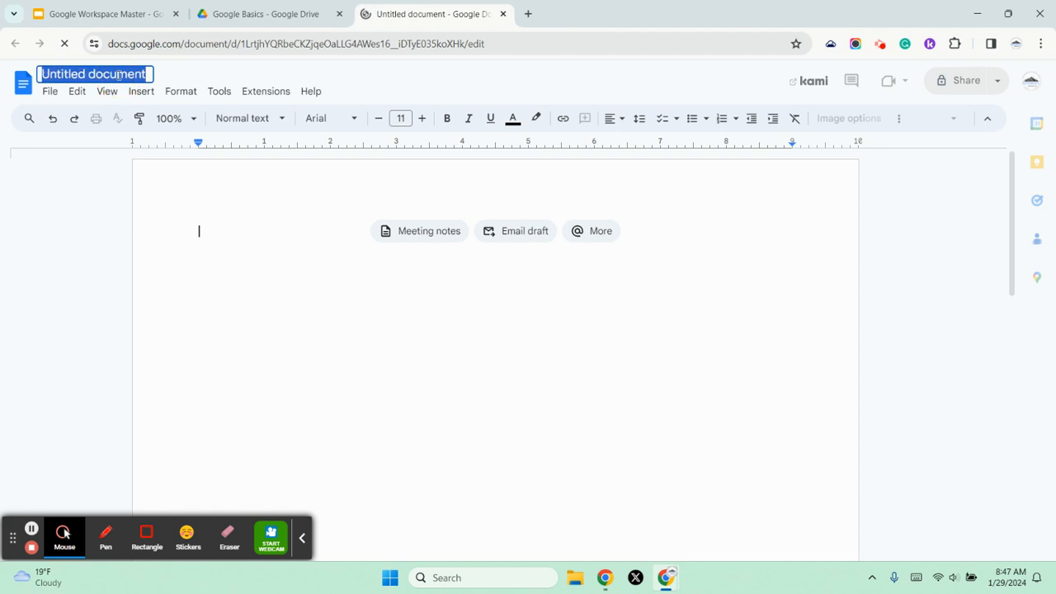
pyautogui.write('Google Docs')
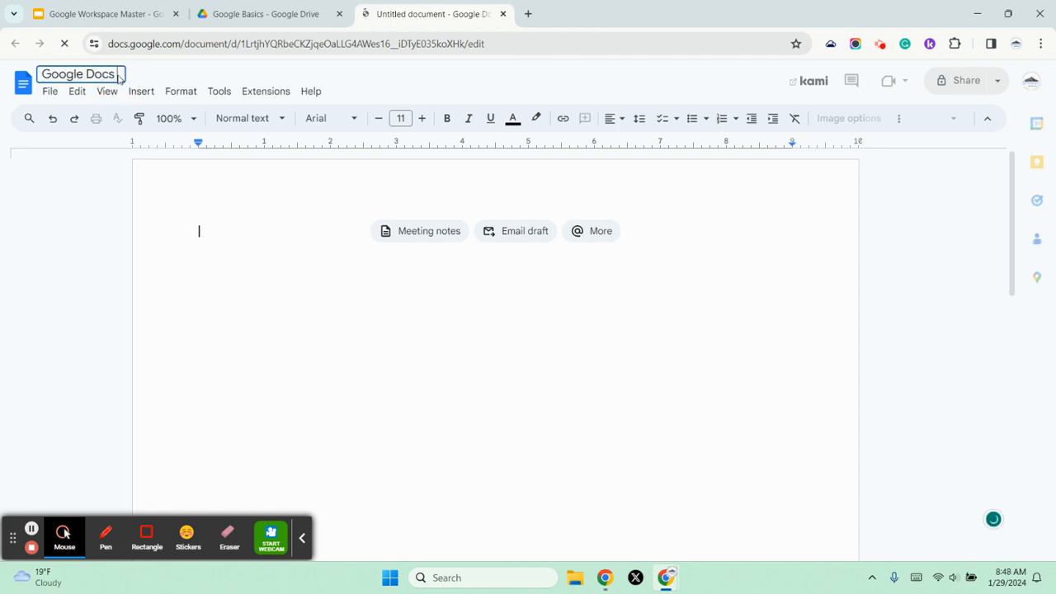
pyautogui.write(' 101')
pyautogui.press('Return')
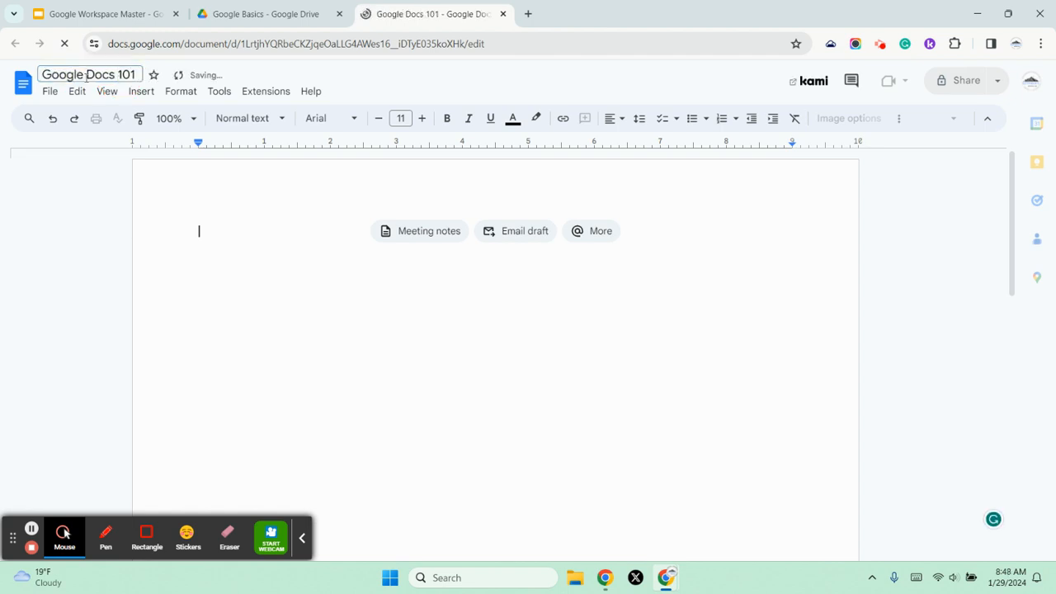
# Leave the document, reload the Google Basics folder to check its contents, and return to My Drive.
pyautogui.click(501, 15)
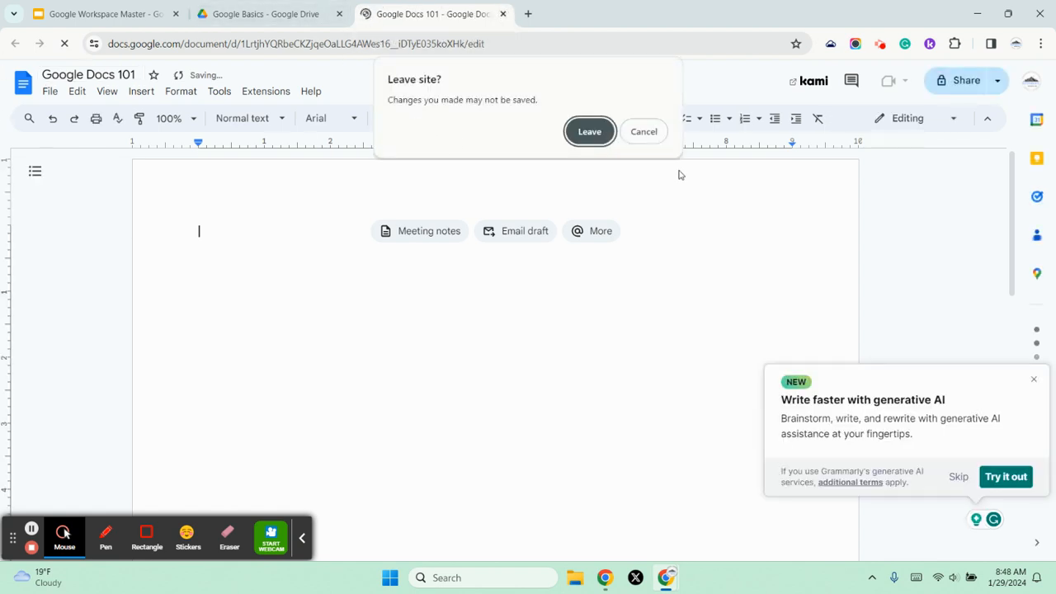
pyautogui.click(612, 136)
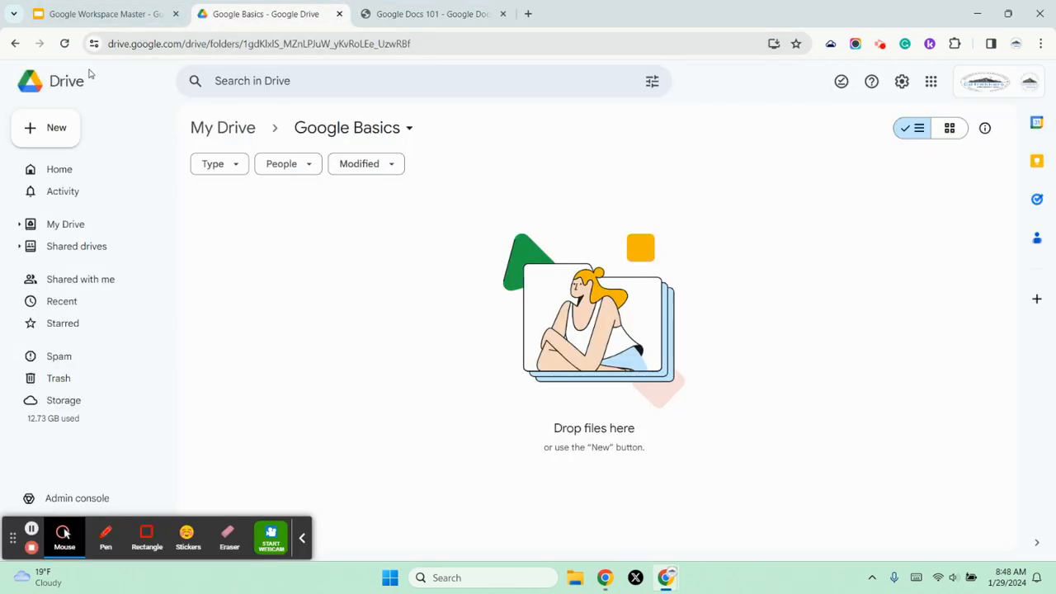
pyautogui.click(65, 43)
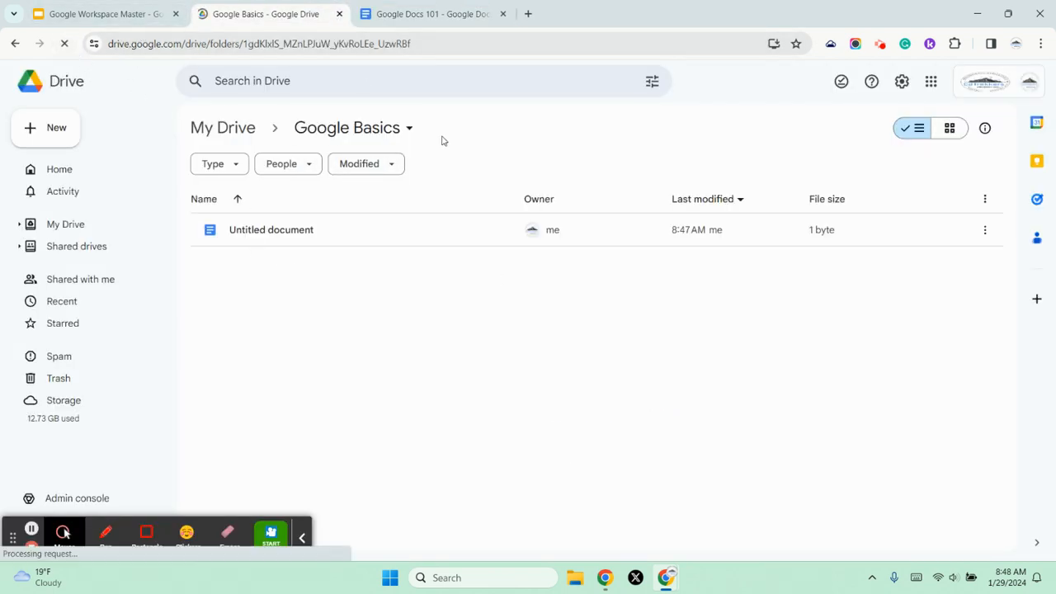
pyautogui.click(432, 13)
pyautogui.click(207, 17)
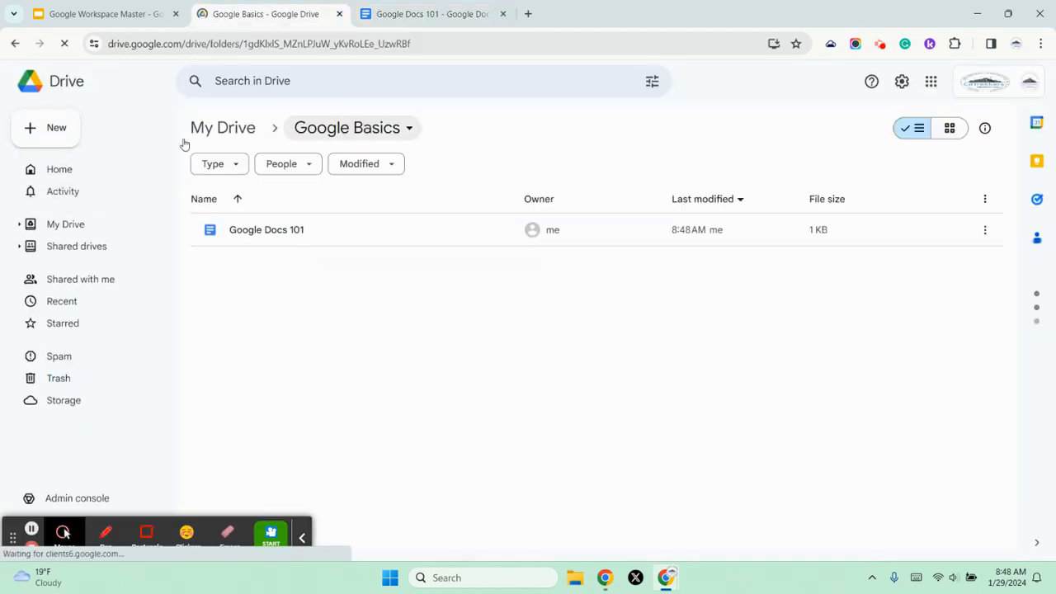
pyautogui.click(223, 127)
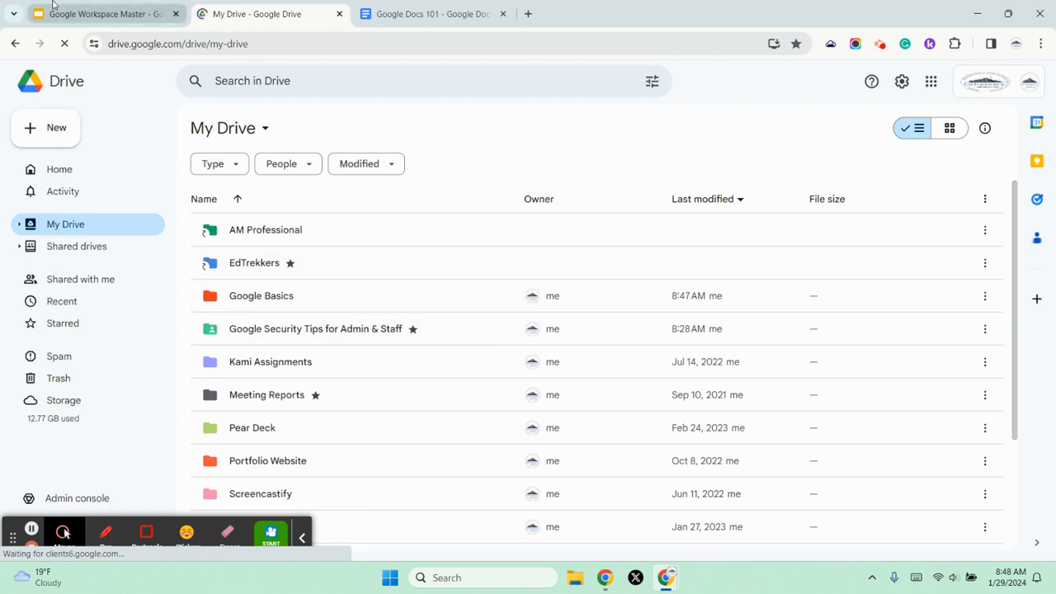
# Switch to the Google Workspace Master presentation and advance two slides to the one about uploading folders or files.
pyautogui.click(124, 14)
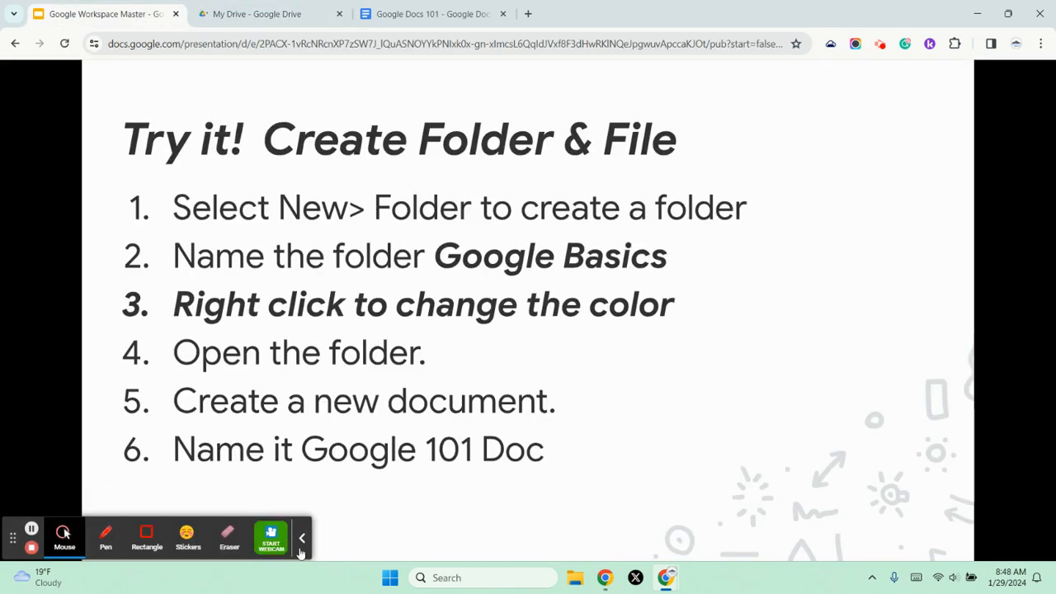
pyautogui.click(302, 538)
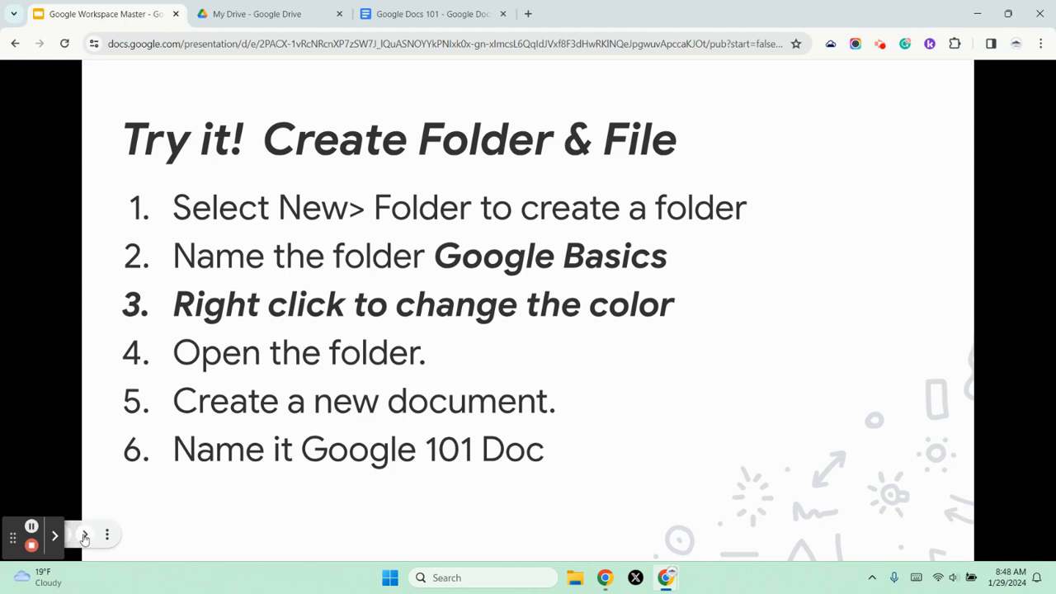
pyautogui.press('Right')
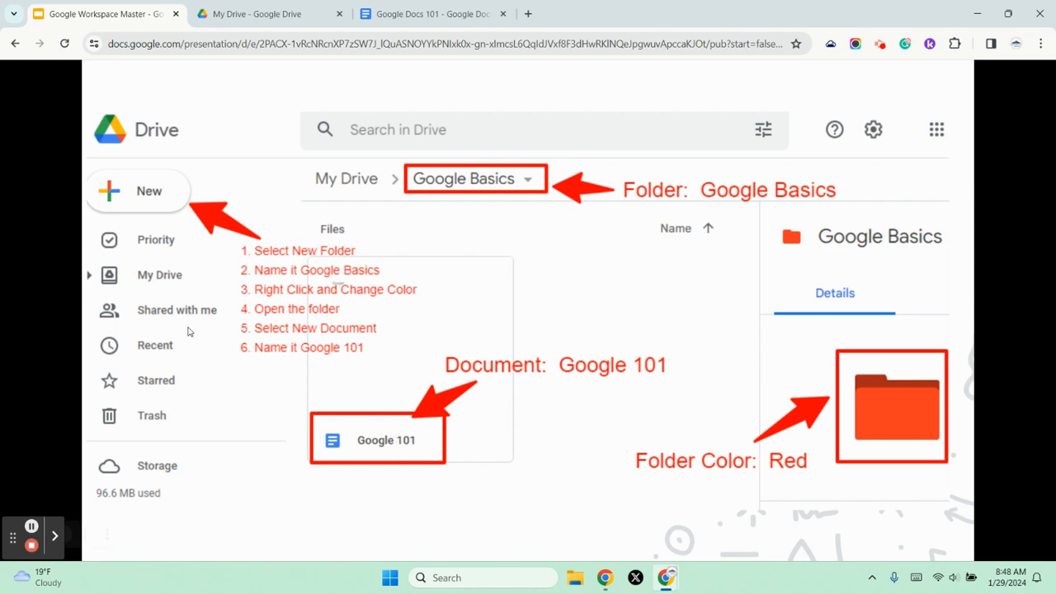
pyautogui.moveTo(82, 534)
pyautogui.press('Right')
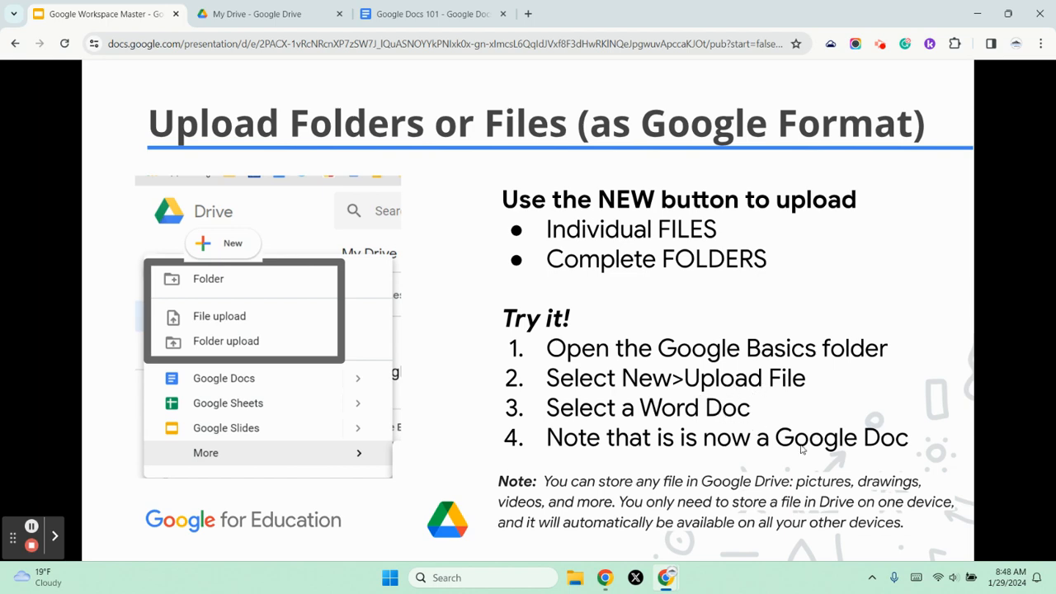
# Return to Google Drive, open the Google Basics folder and upload the Word document VHLC SOP Draft-3 from Downloads into it.
pyautogui.click(255, 14)
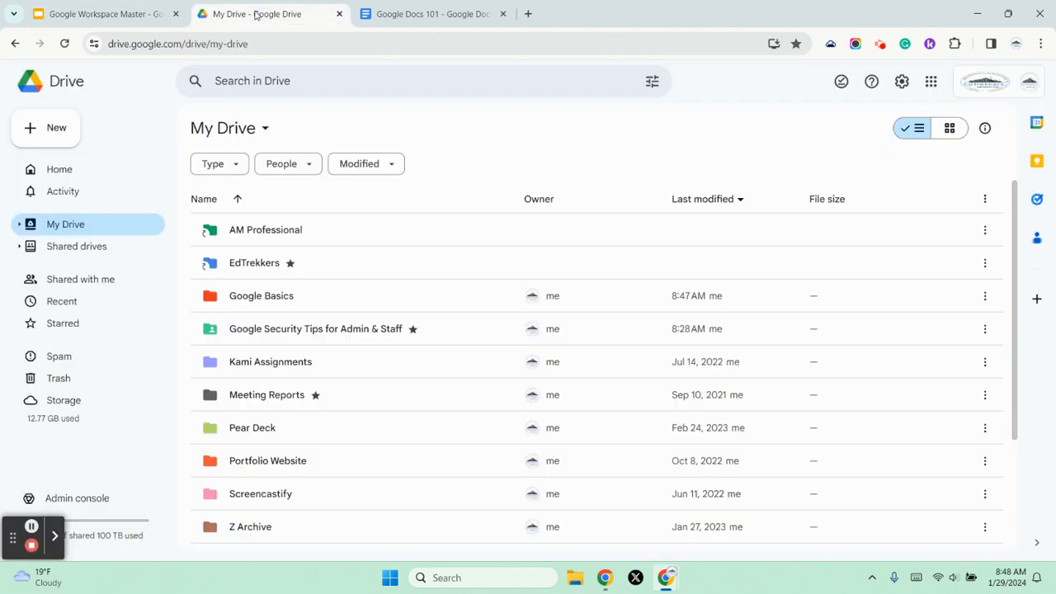
pyautogui.doubleClick(255, 308)
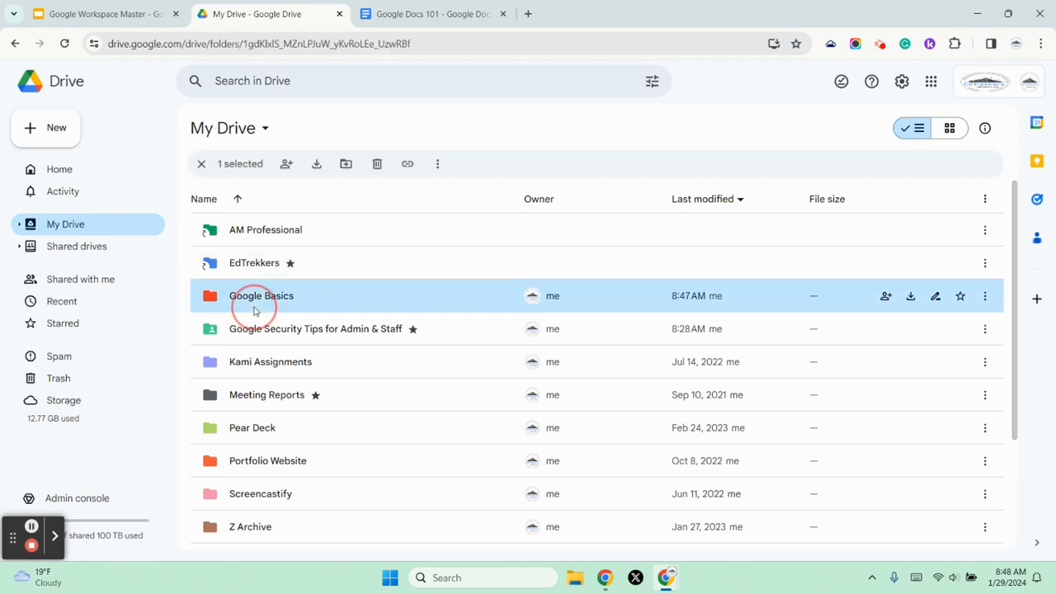
pyautogui.click(49, 128)
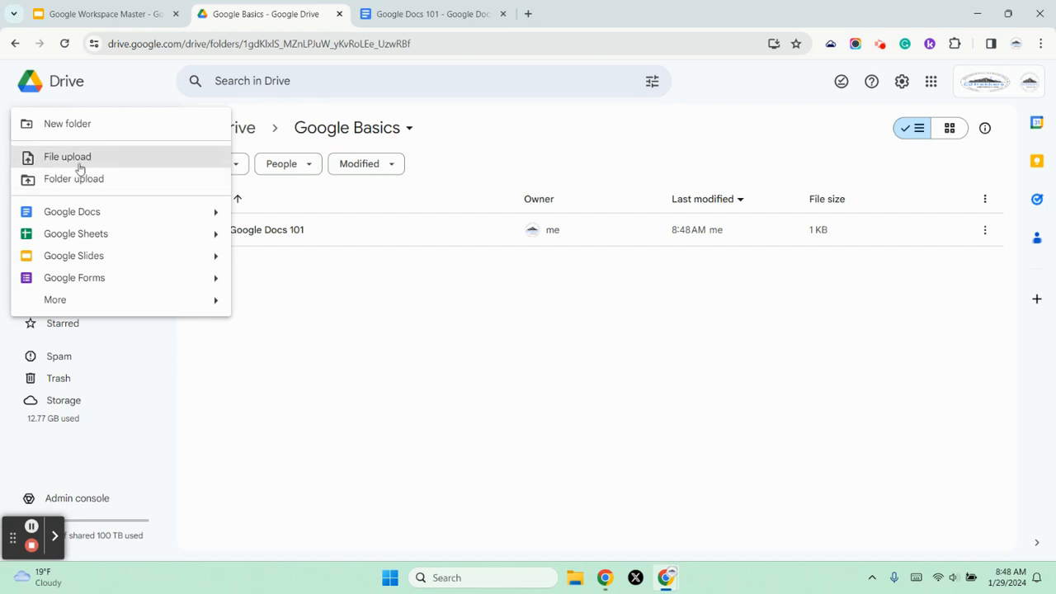
pyautogui.click(75, 164)
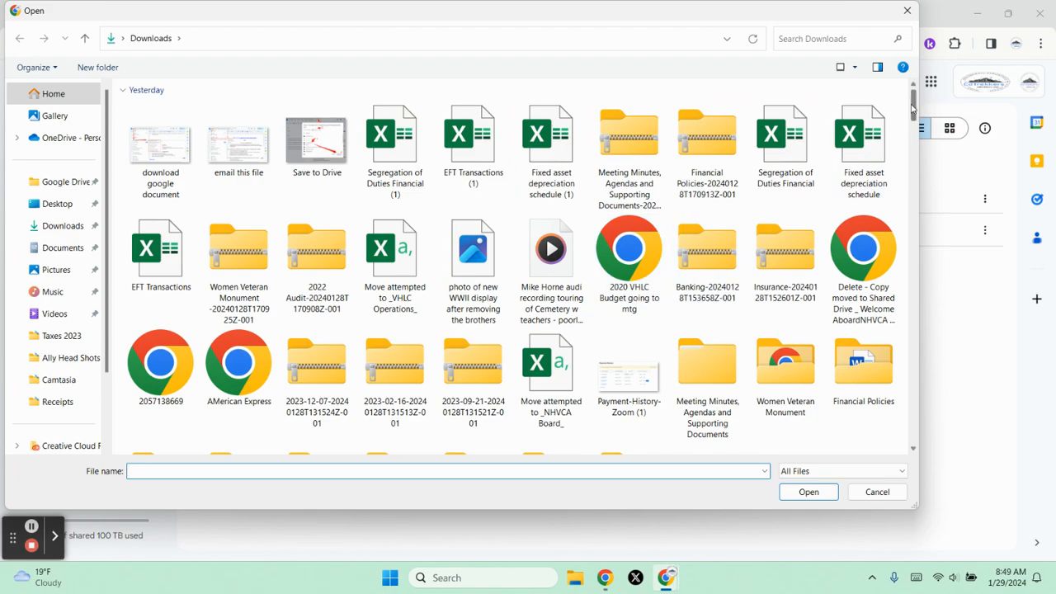
pyautogui.moveTo(913, 107); pyautogui.dragTo(915, 171)
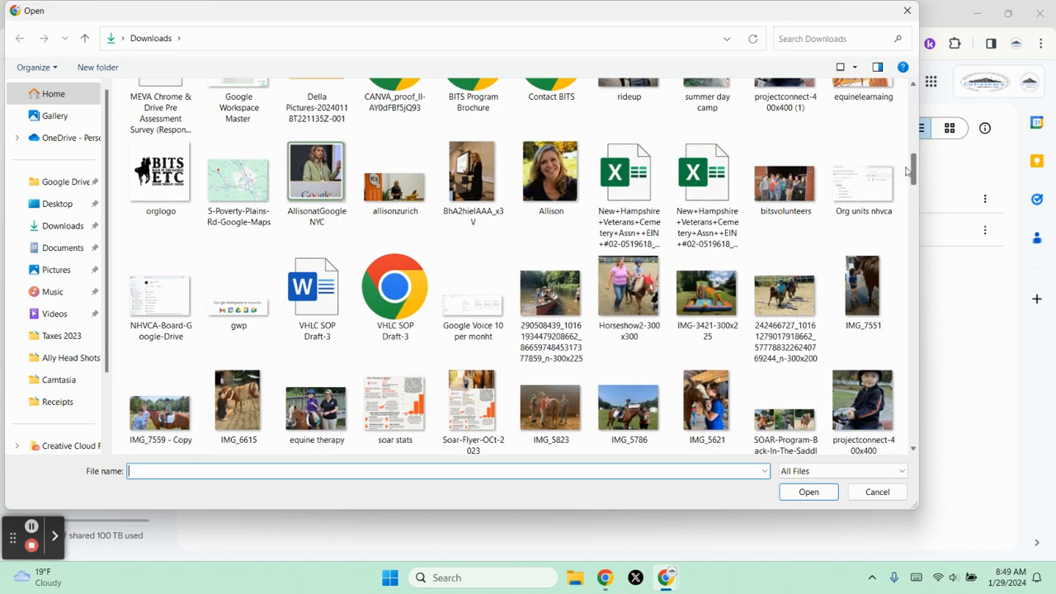
pyautogui.click(314, 286)
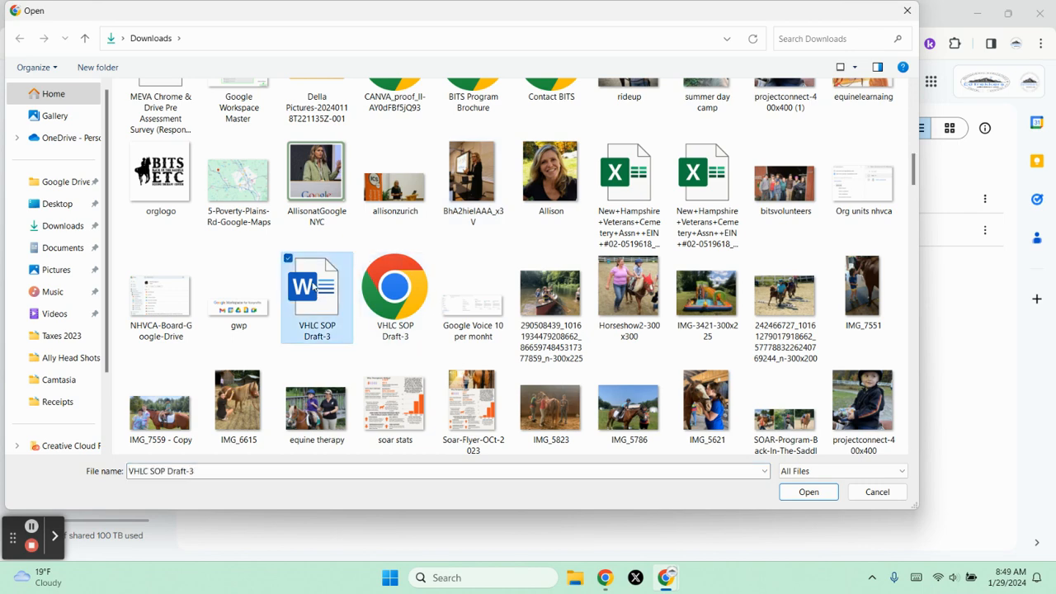
pyautogui.click(809, 492)
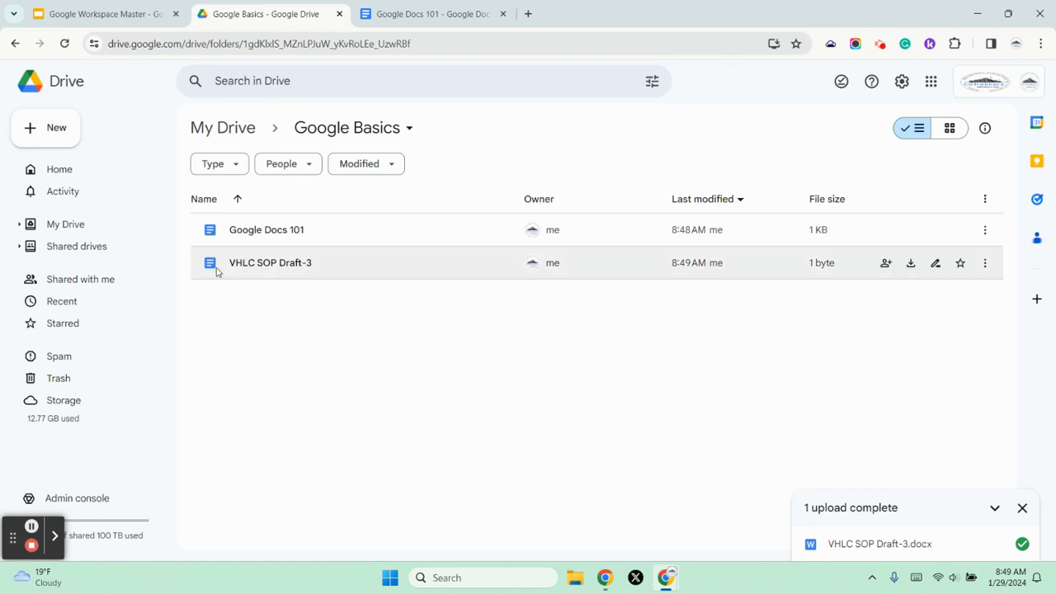
# Check the upload conversion option in the Drive settings, and return to the Google Basics folder.
pyautogui.click(902, 81)
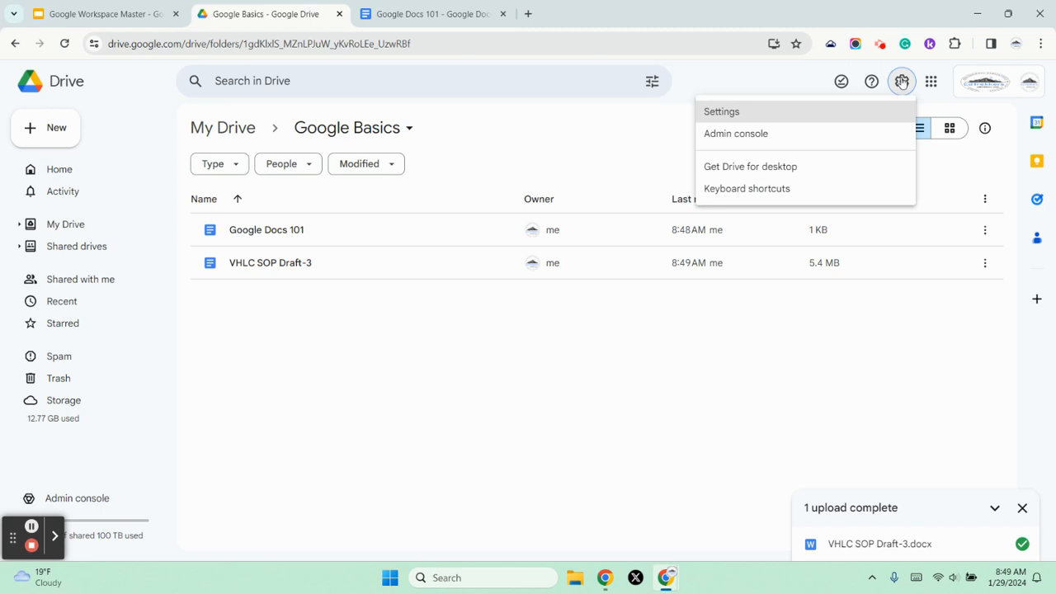
pyautogui.click(777, 117)
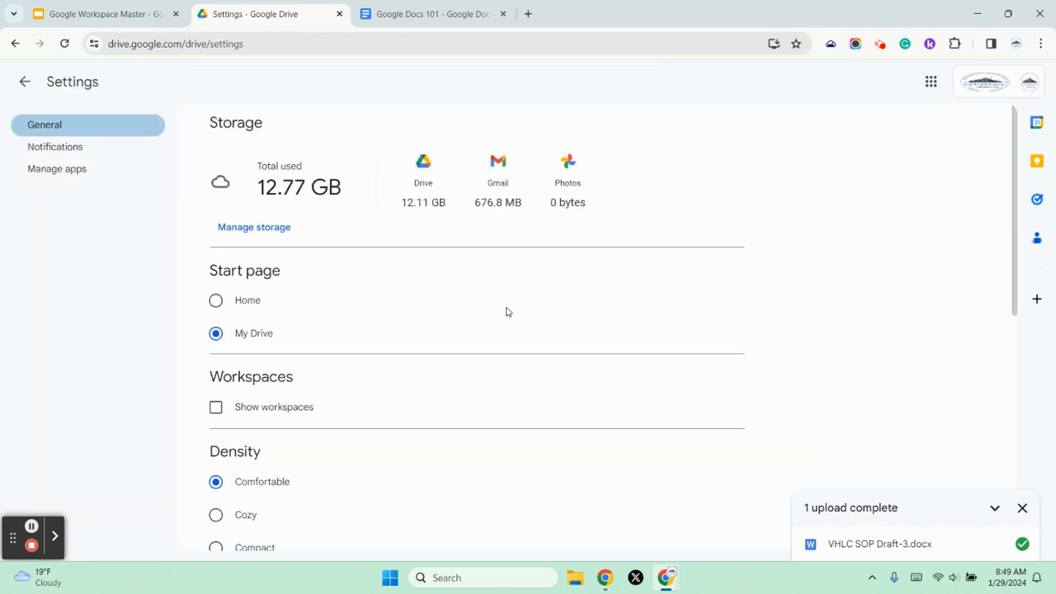
pyautogui.scroll(-5, 323, 497)
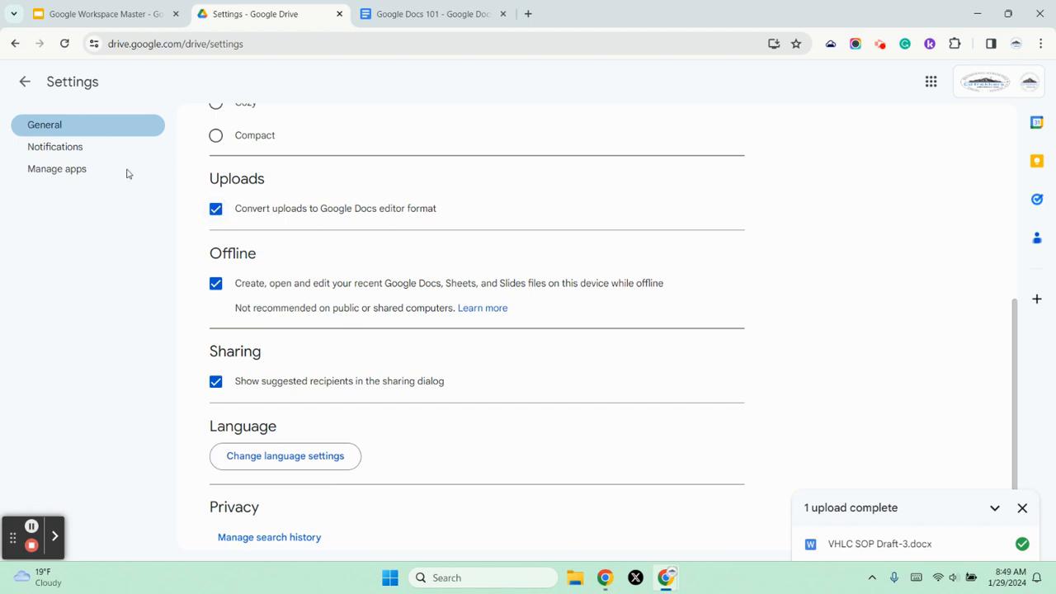
pyautogui.click(25, 81)
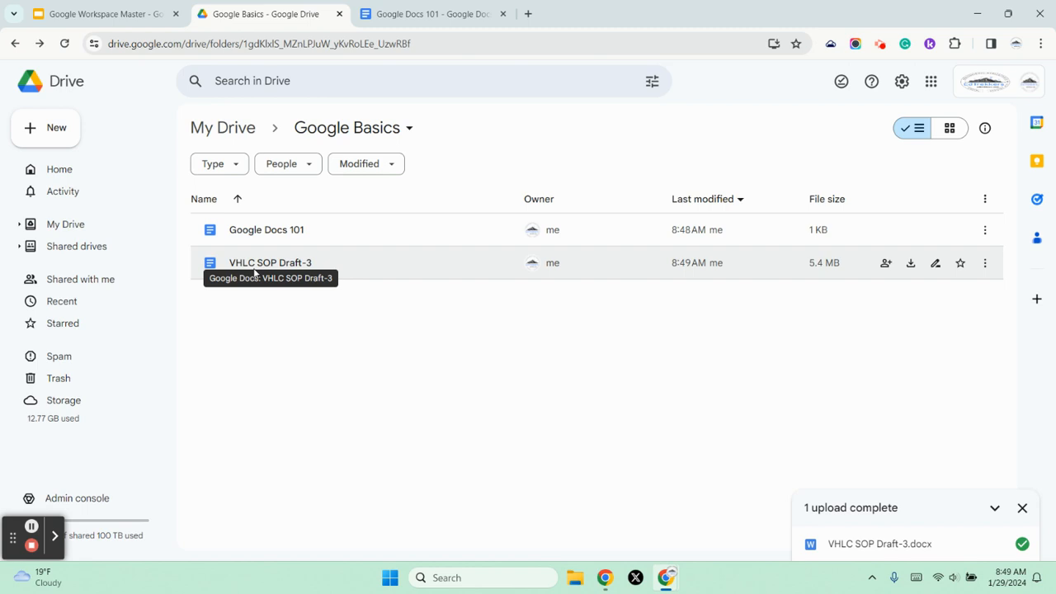
# Turn off "Convert uploads to Google Docs editor format" in the Drive settings and return to the Google Basics folder.
pyautogui.click(903, 81)
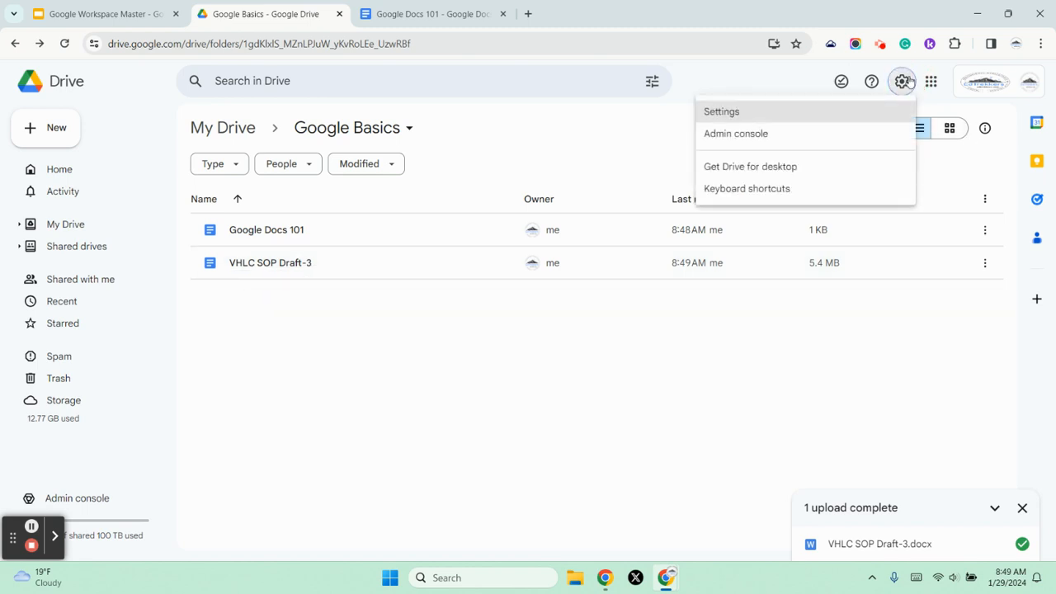
pyautogui.click(786, 120)
pyautogui.scroll(-10, 317, 438)
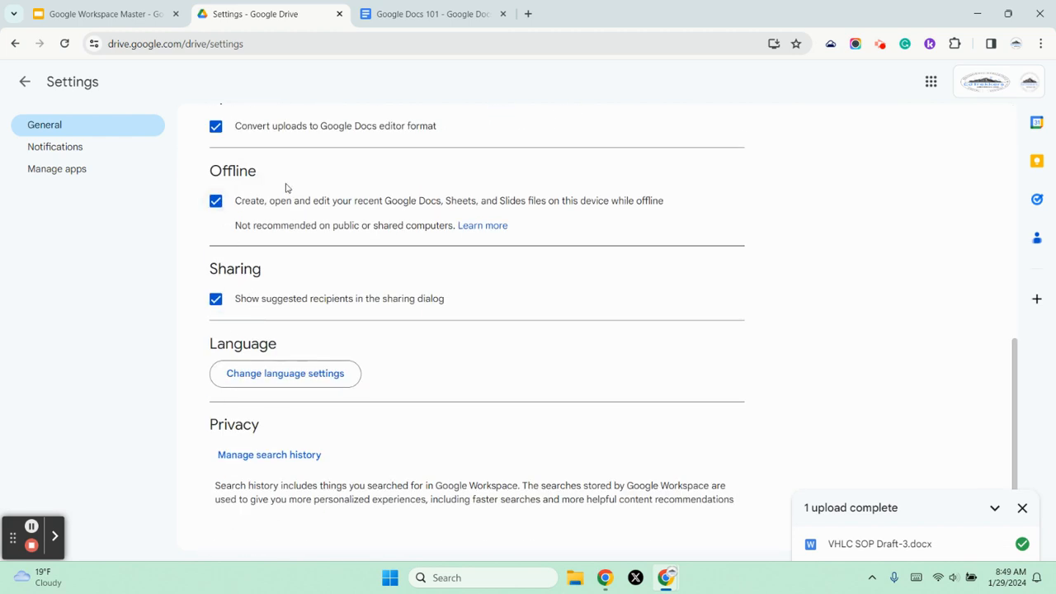
pyautogui.scroll(1, 247, 192)
pyautogui.click(215, 195)
pyautogui.click(36, 86)
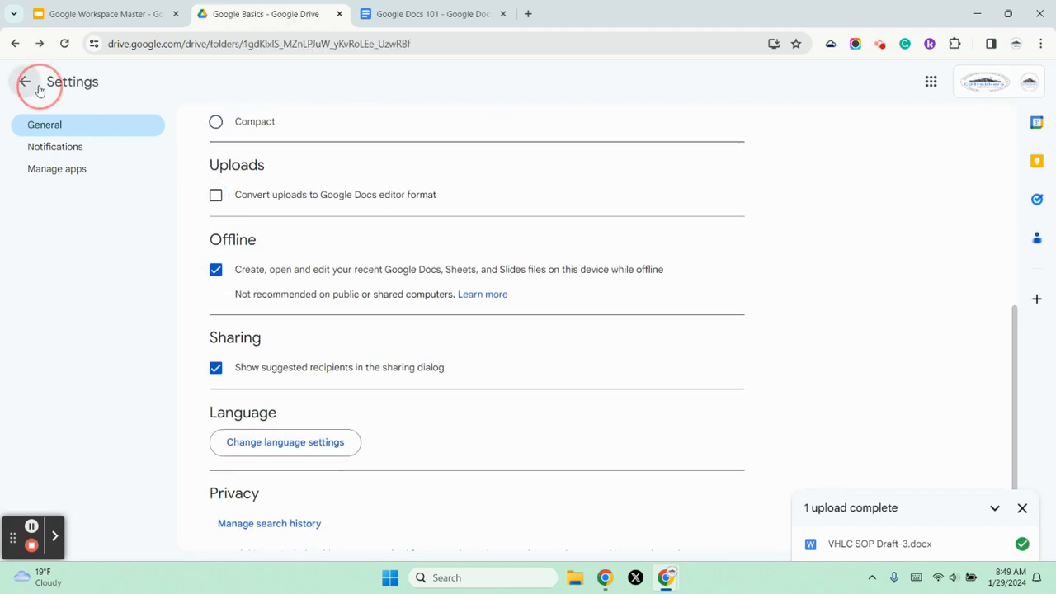
# Upload the Word document VHLC SOP Draft-3 from Downloads to the Google Basics folder again, and open the uploaded .docx file.
pyautogui.click(64, 136)
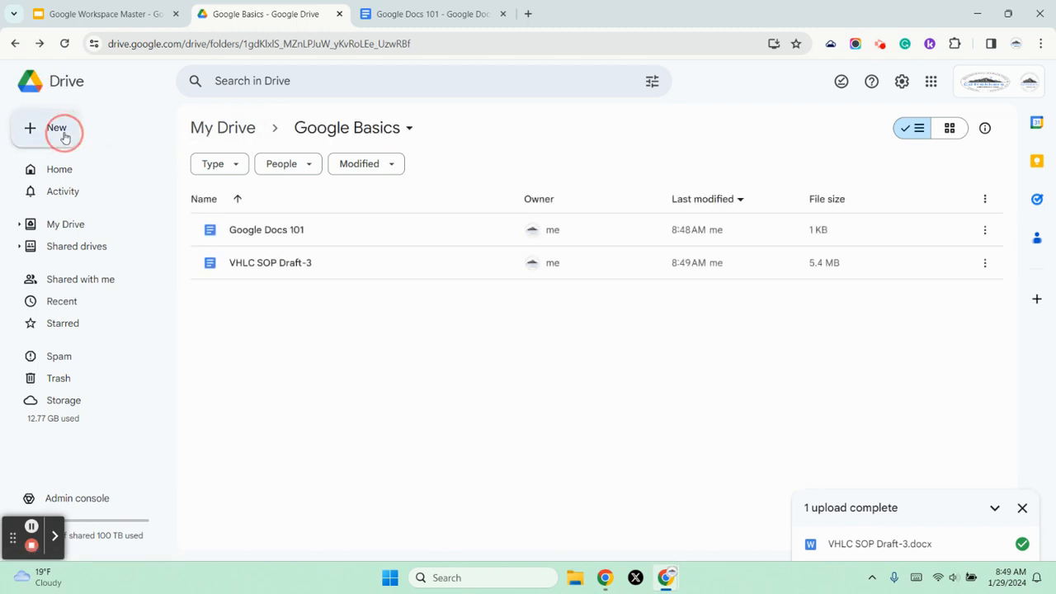
pyautogui.click(87, 157)
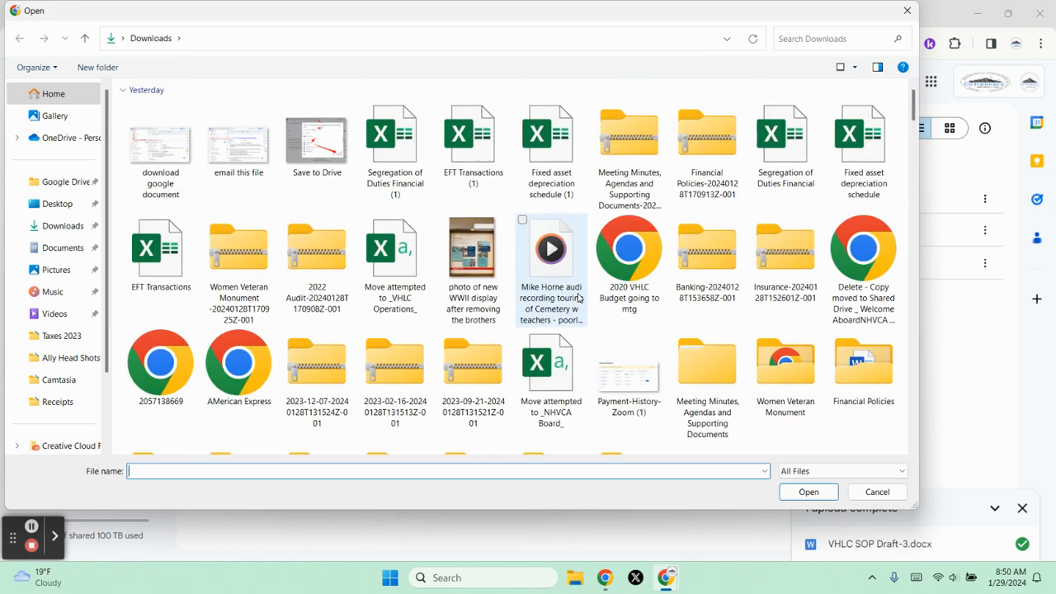
pyautogui.scroll(-2, 580, 299)
pyautogui.scroll(2, 643, 272)
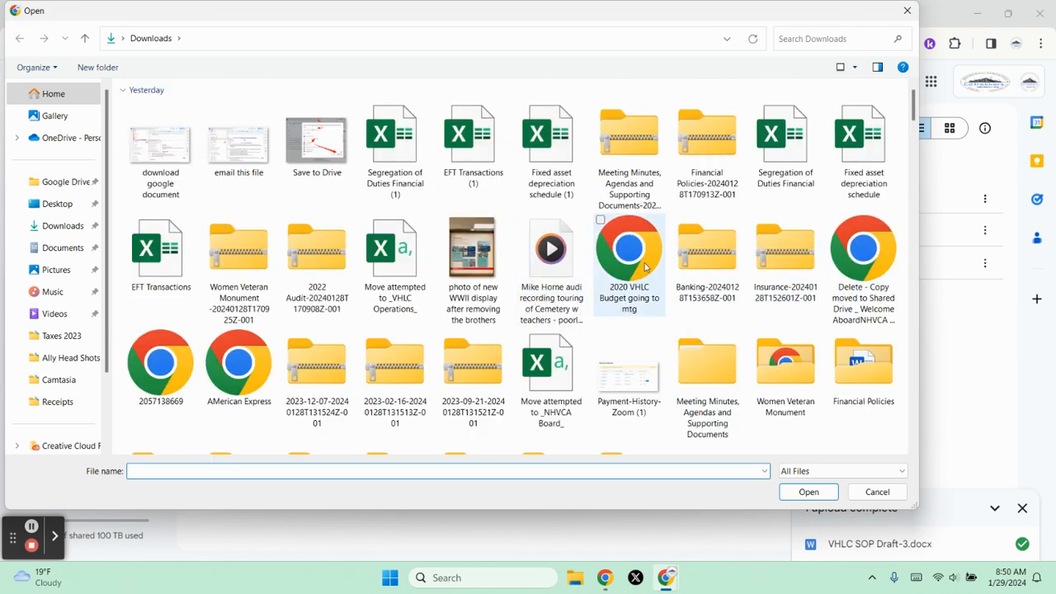
pyautogui.scroll(-5, 646, 266)
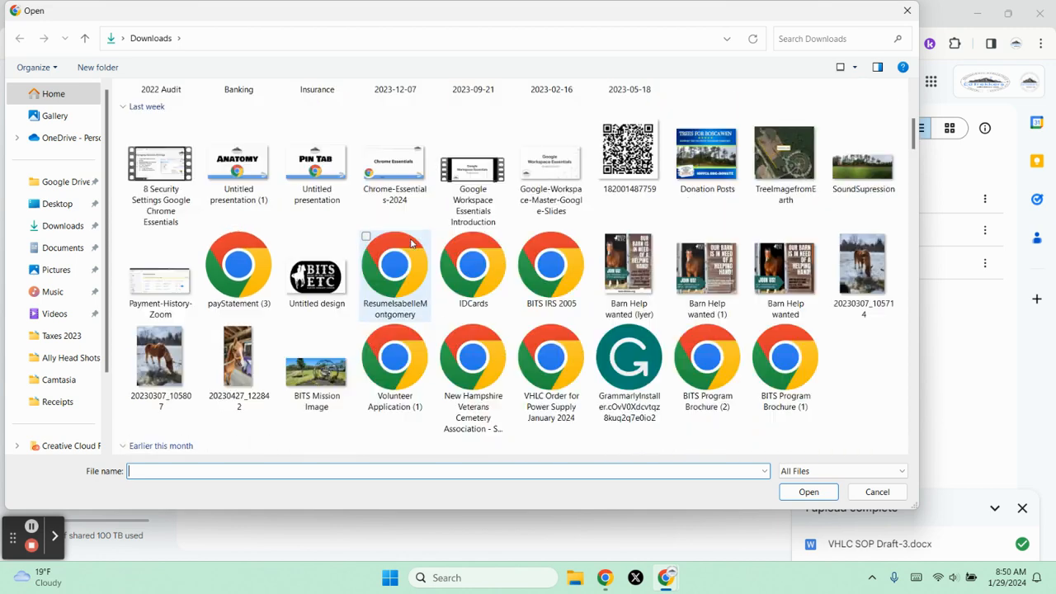
pyautogui.scroll(-5, 412, 241)
pyautogui.scroll(1, 541, 308)
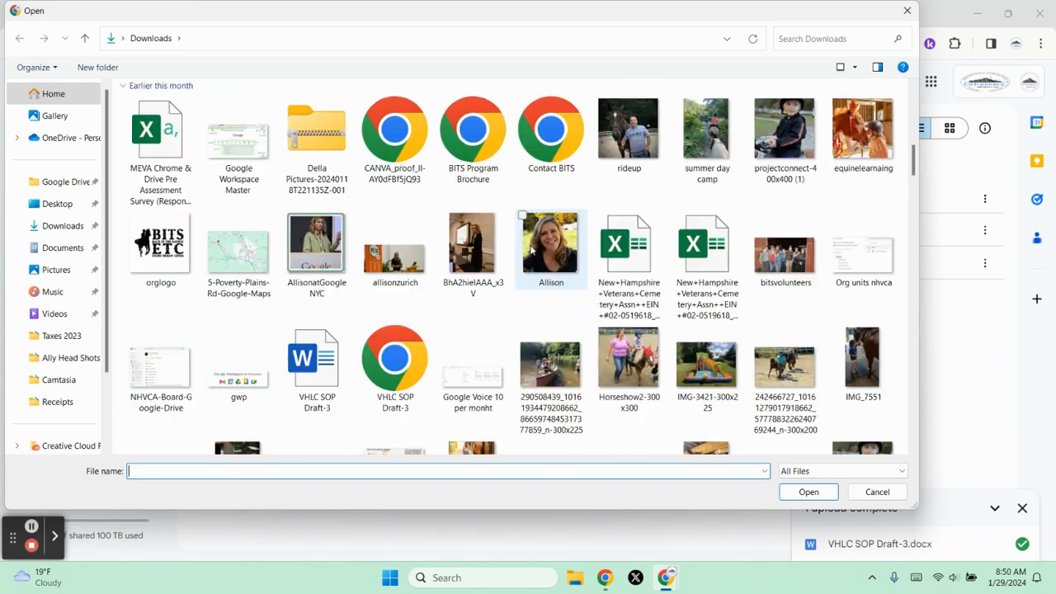
pyautogui.doubleClick(326, 370)
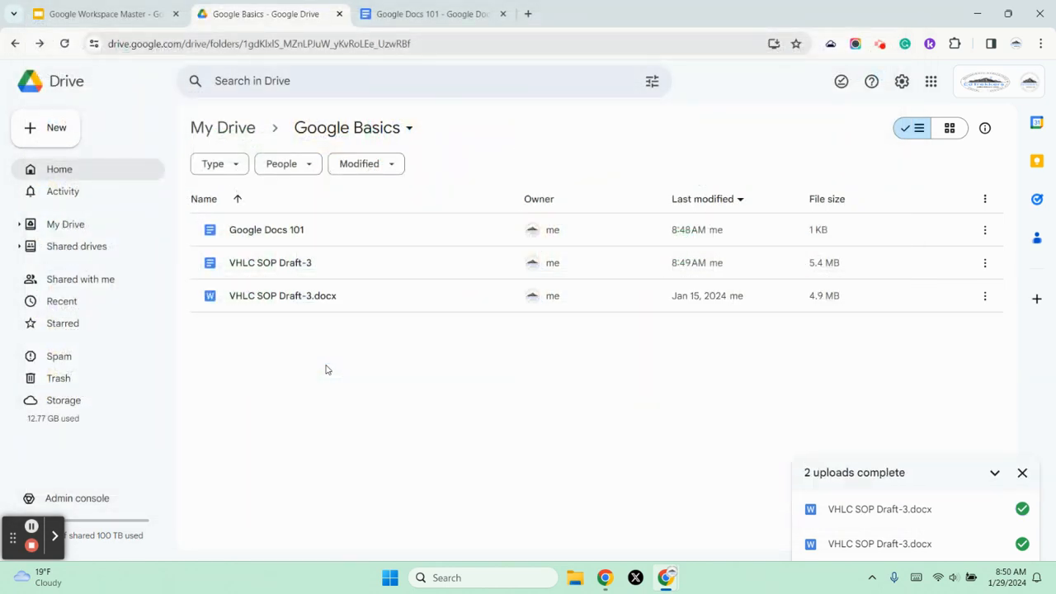
pyautogui.doubleClick(273, 297)
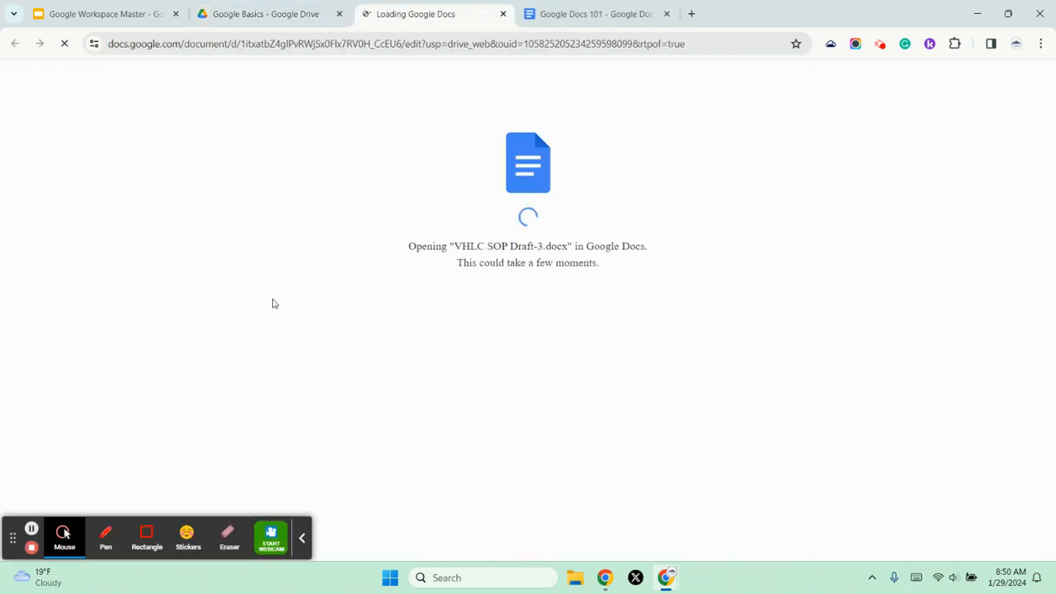